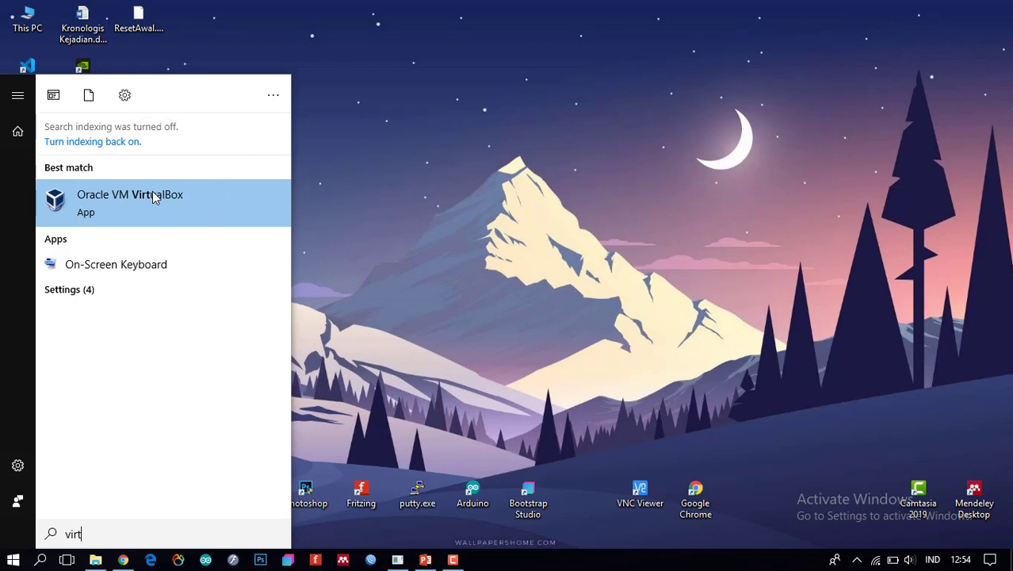
- Open Oracle VM VirtualBox and start a new virtual machine named Mikrotik
{"action": "left_click", "coordinate": [171, 203]}
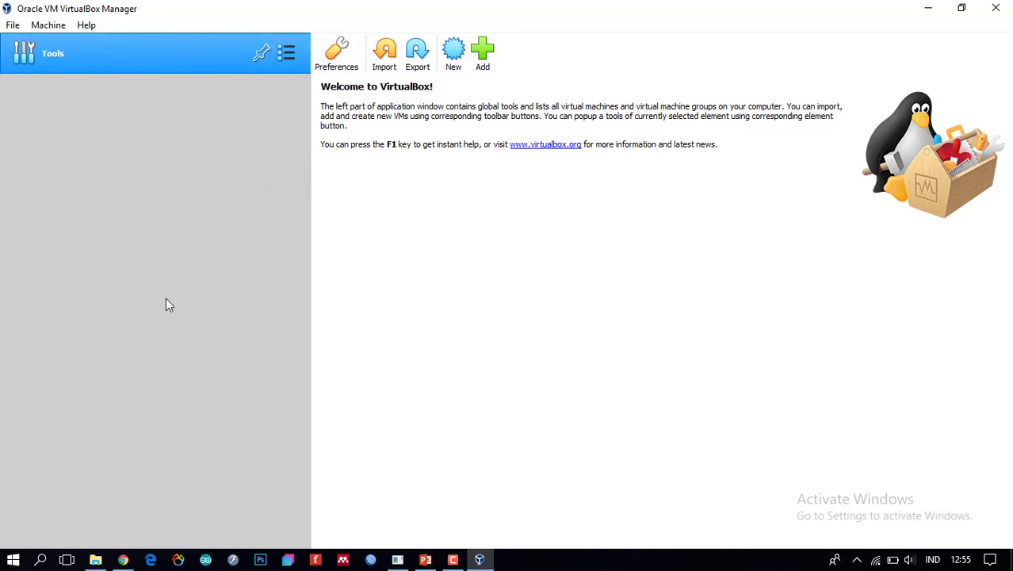
{"action": "left_click", "coordinate": [457, 68]}
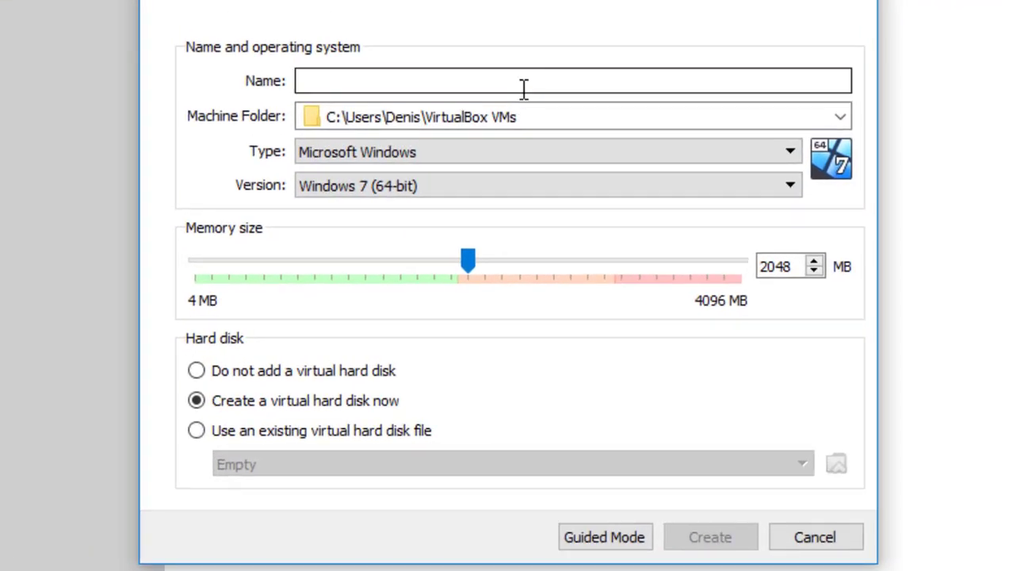
{"action": "left_click", "coordinate": [523, 86]}
{"action": "type", "text": "M"}
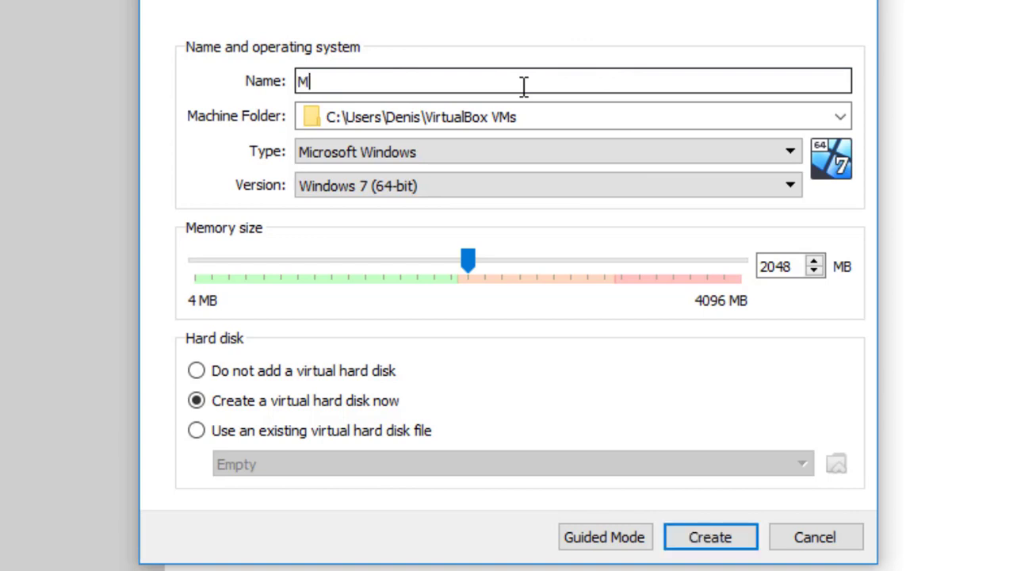
{"action": "type", "text": "ikrotik"}
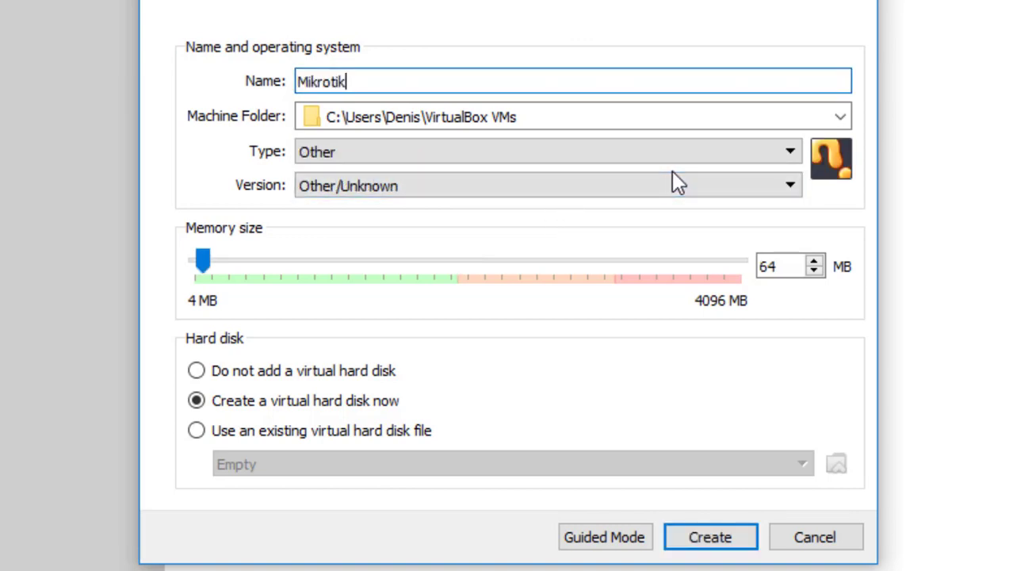
- Set the new machine's operating system type to Linux and its version to Other Linux (32-bit)
{"action": "left_click", "coordinate": [707, 162]}
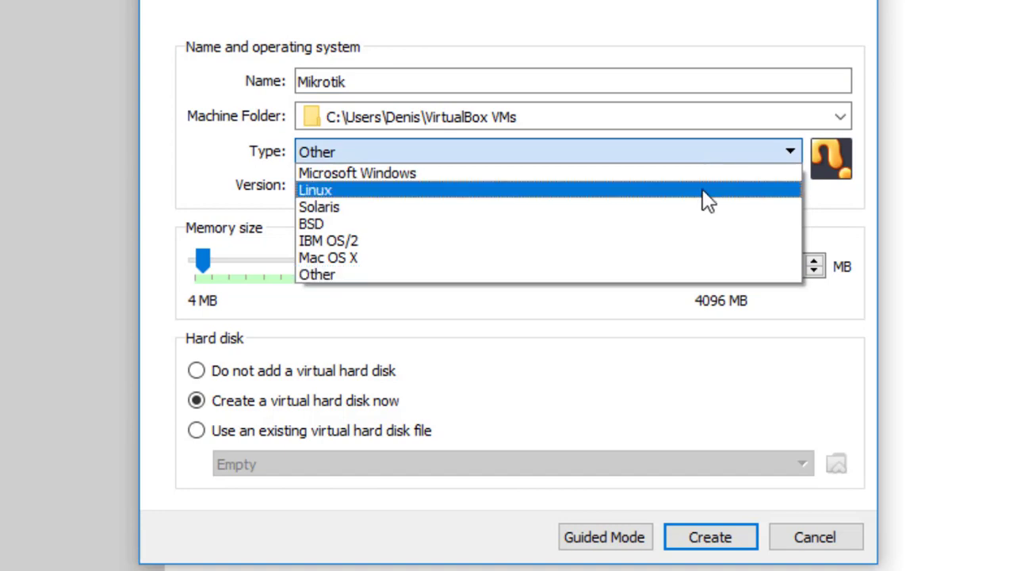
{"action": "left_click", "coordinate": [707, 193]}
{"action": "left_click", "coordinate": [712, 190]}
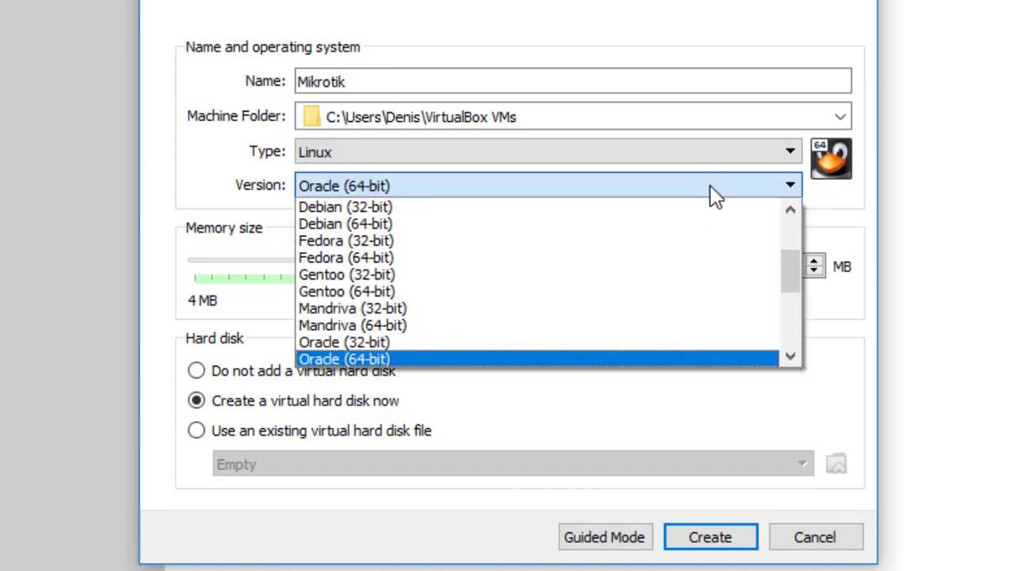
{"action": "scroll", "coordinate": [498, 326], "scroll_direction": "down", "scroll_amount": 5}
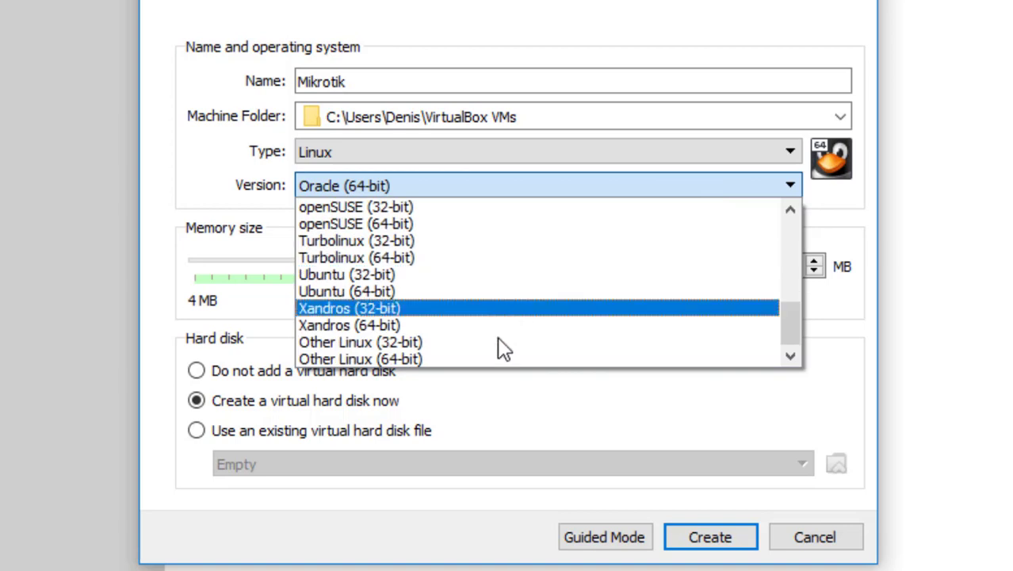
{"action": "left_click", "coordinate": [411, 341]}
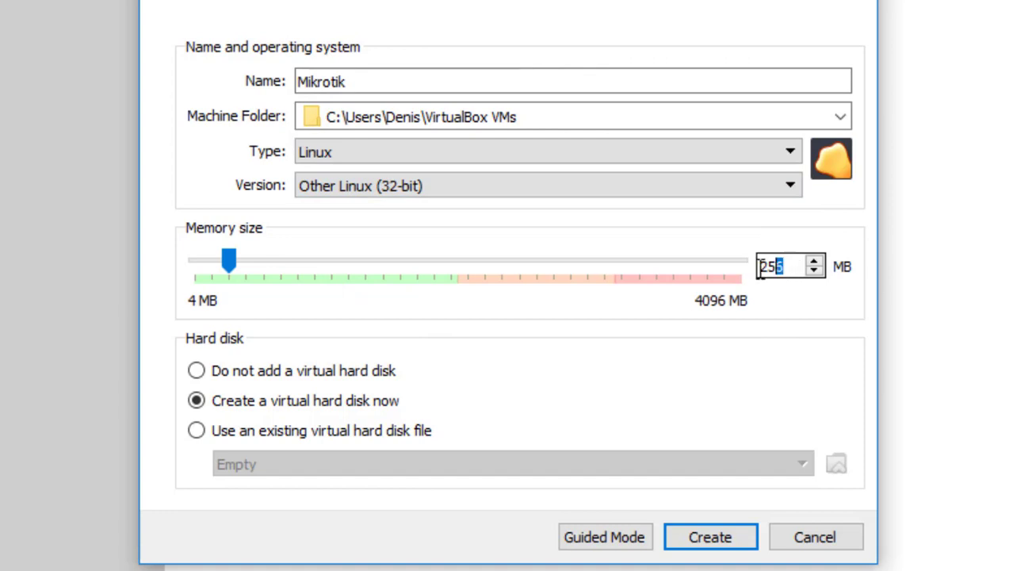
- Set the memory size to 128 MB and create the machine with a new virtual hard disk
{"action": "left_click_drag", "start_coordinate": [759, 269], "coordinate": [749, 266]}
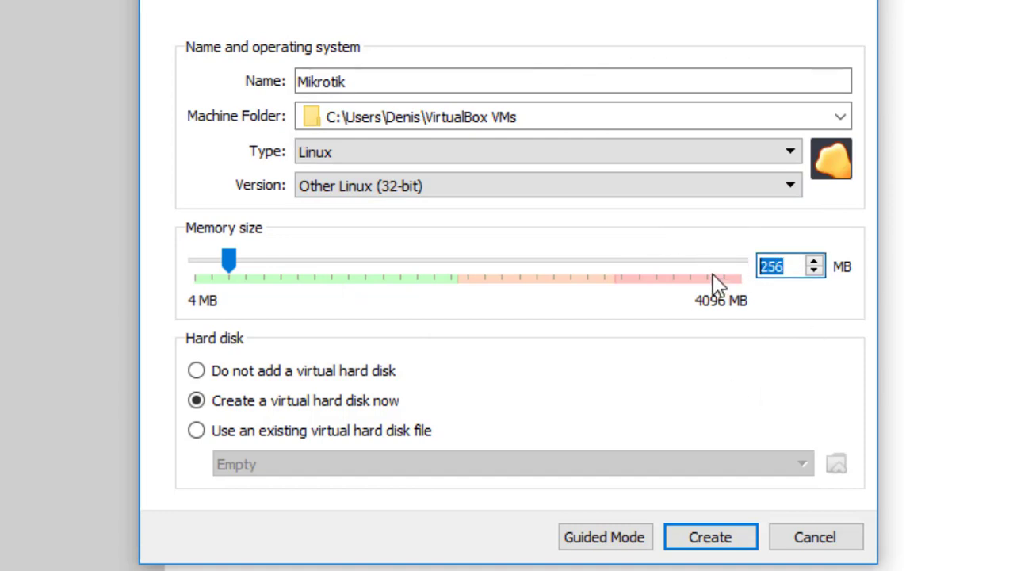
{"action": "type", "text": "128"}
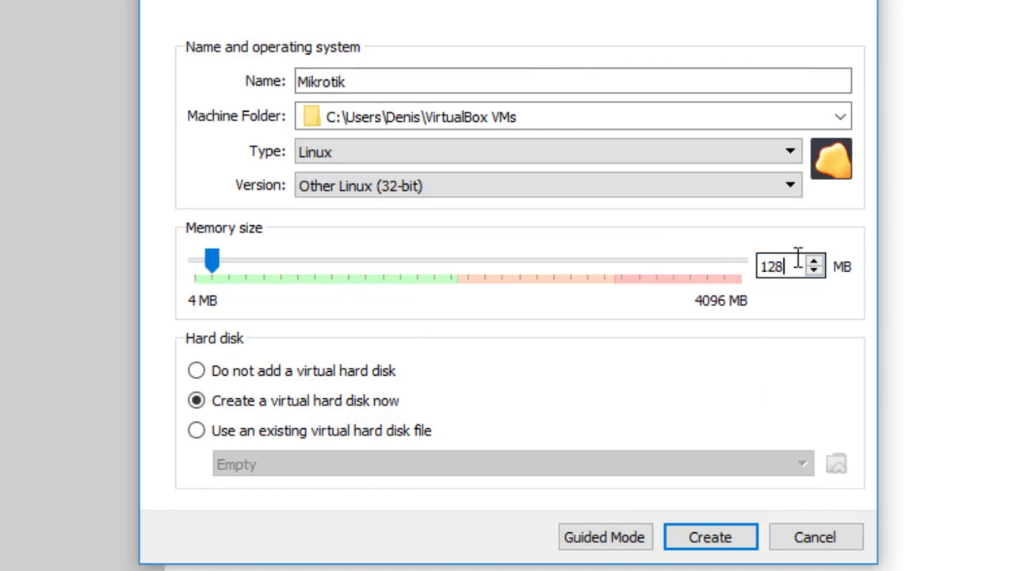
{"action": "left_click_drag", "start_coordinate": [785, 266], "coordinate": [742, 267]}
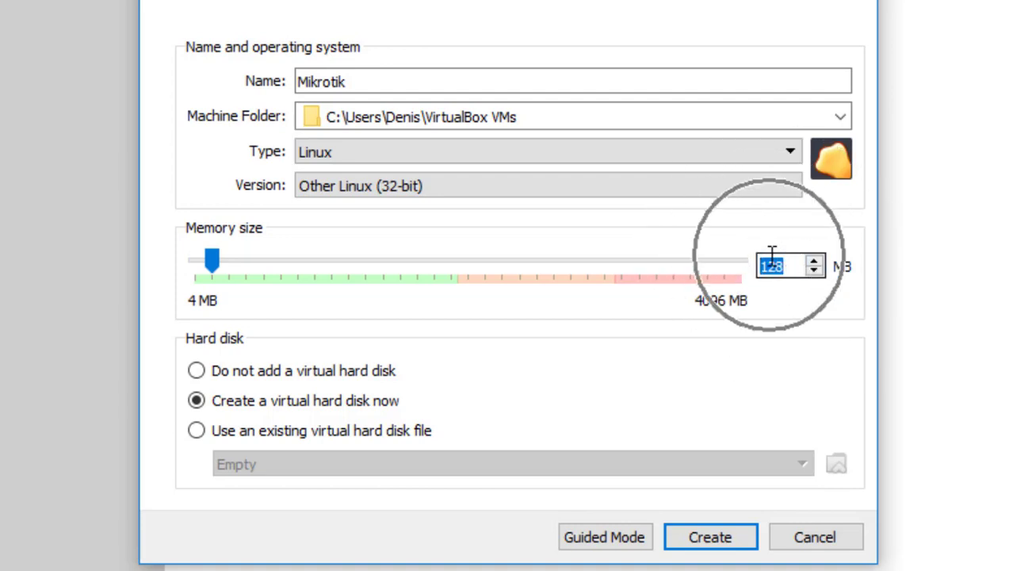
{"action": "left_click", "coordinate": [195, 400]}
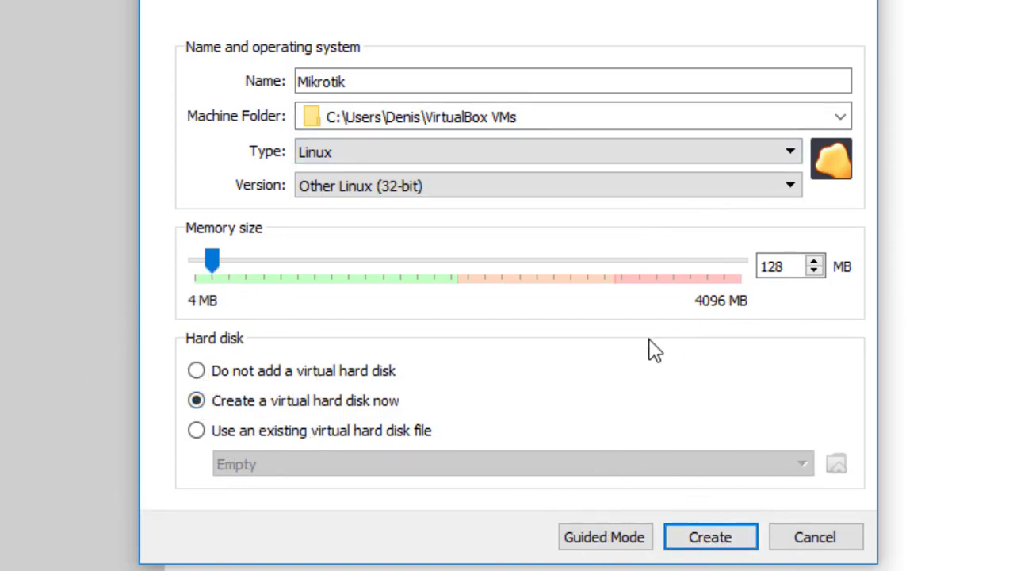
{"action": "left_click", "coordinate": [695, 541]}
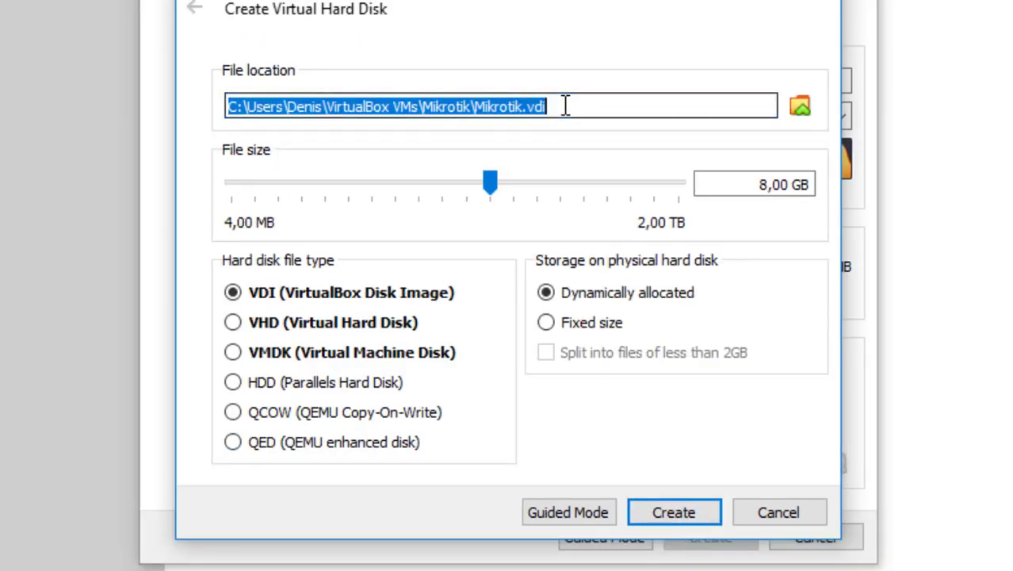
- Create the VDI virtual hard disk with a file size of 256 MB and fixed-size storage
{"action": "left_click", "coordinate": [500, 105]}
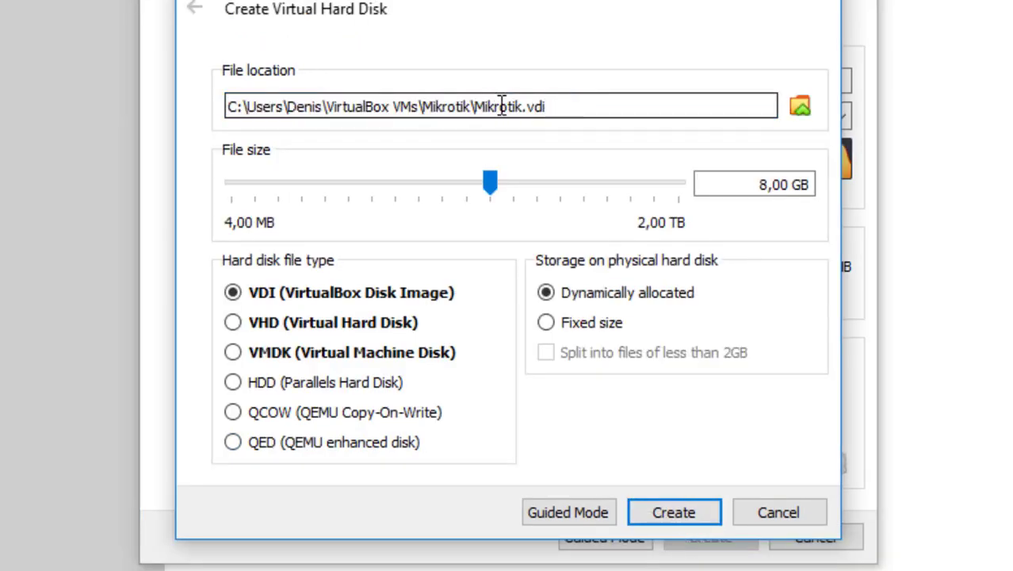
{"action": "left_click", "coordinate": [766, 184]}
{"action": "left_click_drag", "start_coordinate": [759, 184], "coordinate": [789, 184]}
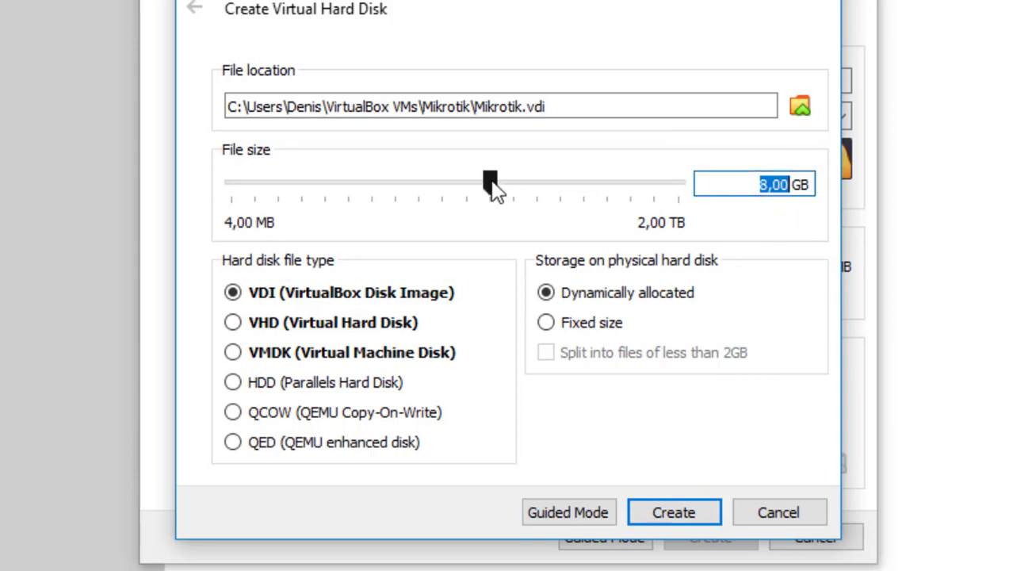
{"action": "left_click_drag", "start_coordinate": [489, 180], "coordinate": [357, 183]}
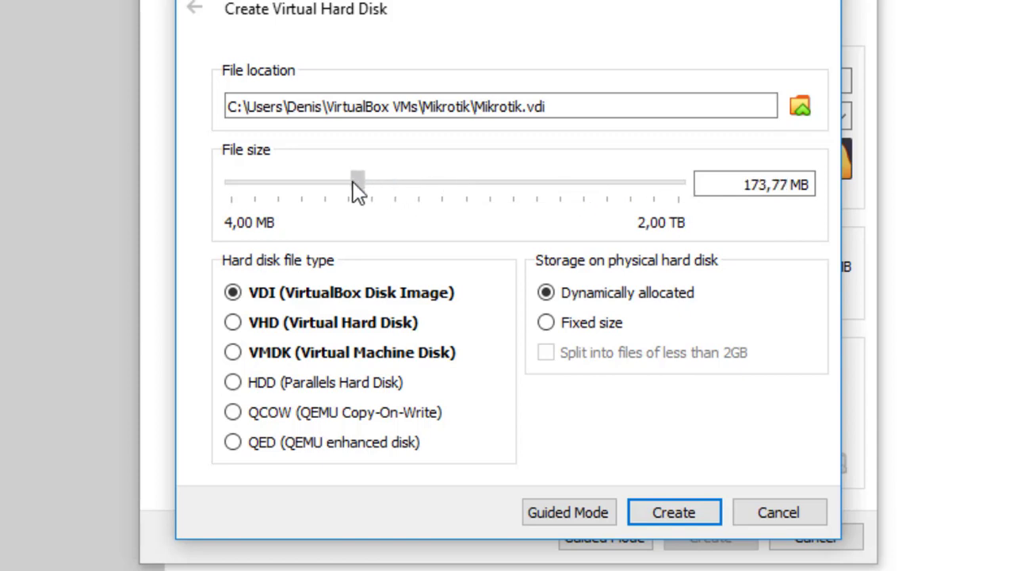
{"action": "left_click_drag", "start_coordinate": [741, 191], "coordinate": [780, 189]}
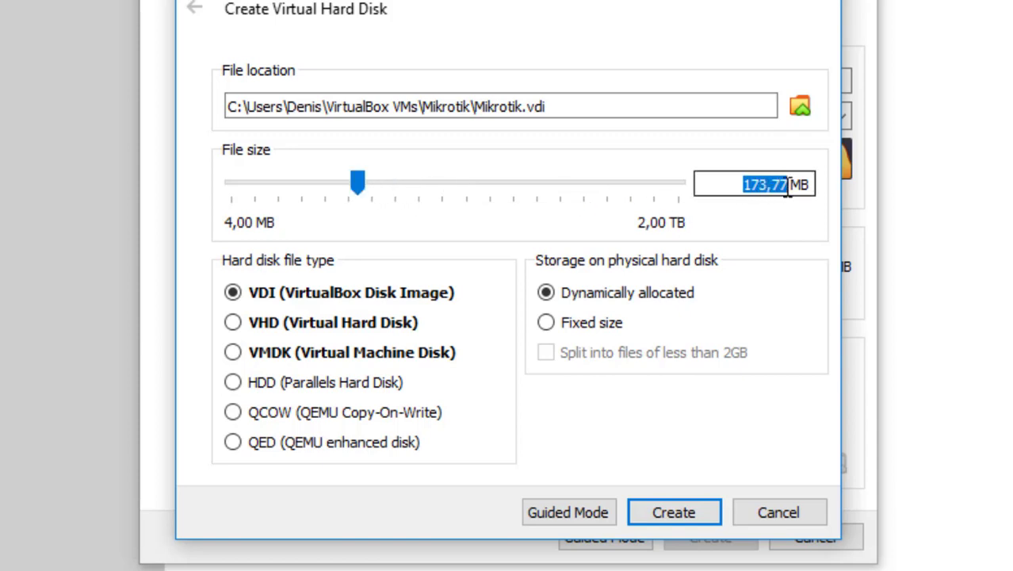
{"action": "type", "text": "512"}
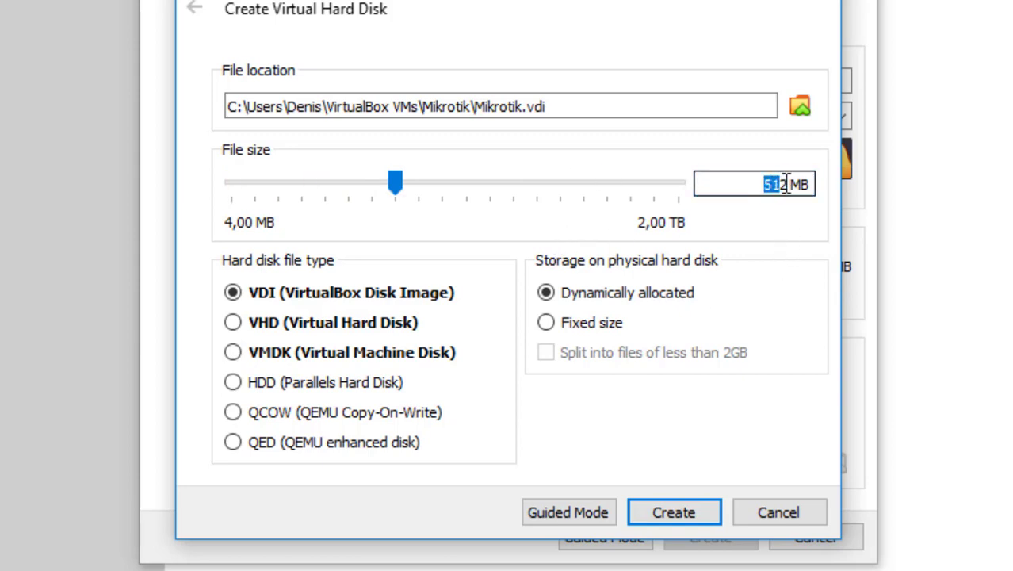
{"action": "type", "text": "256"}
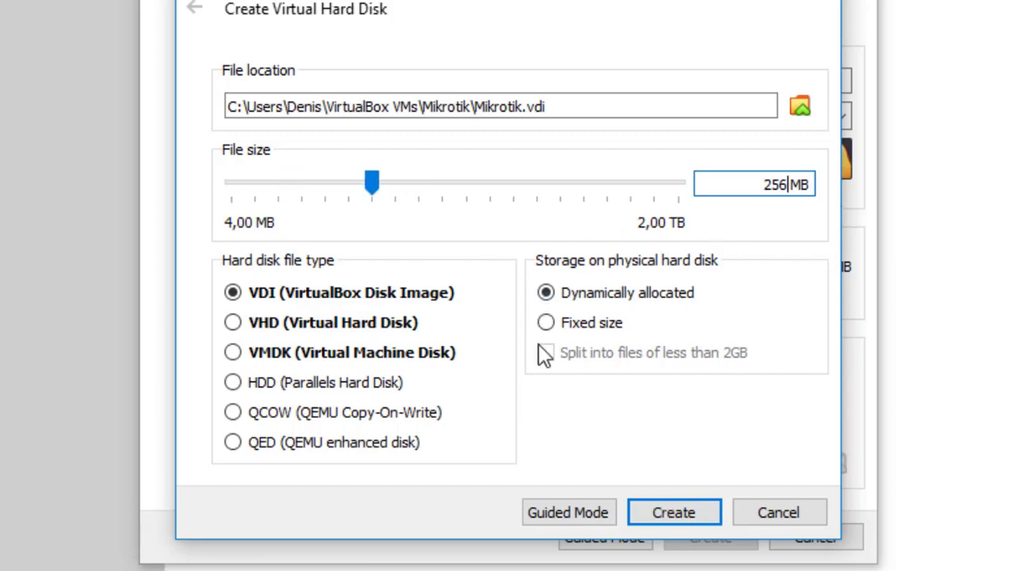
{"action": "left_click", "coordinate": [547, 323]}
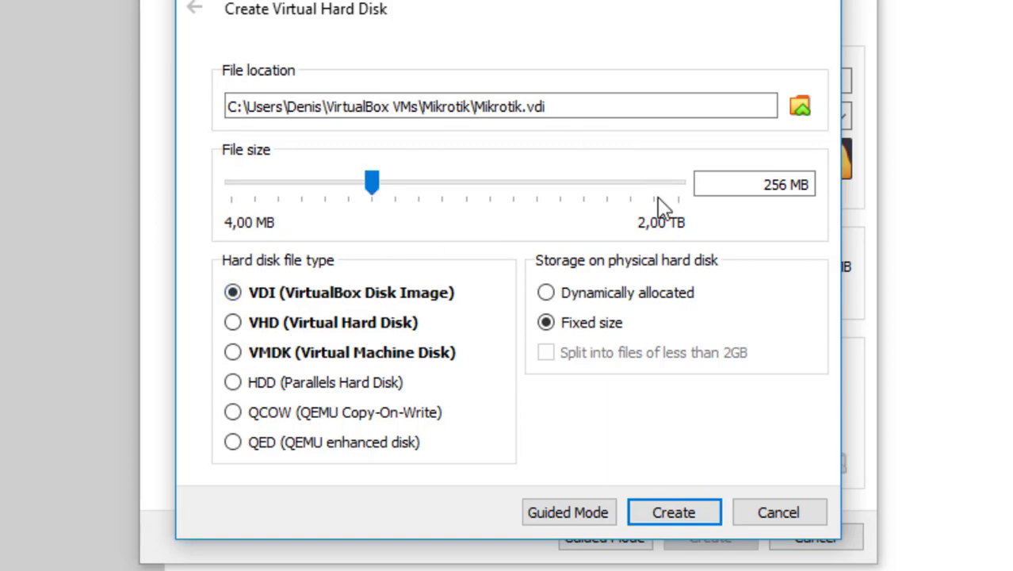
{"action": "left_click", "coordinate": [674, 512]}
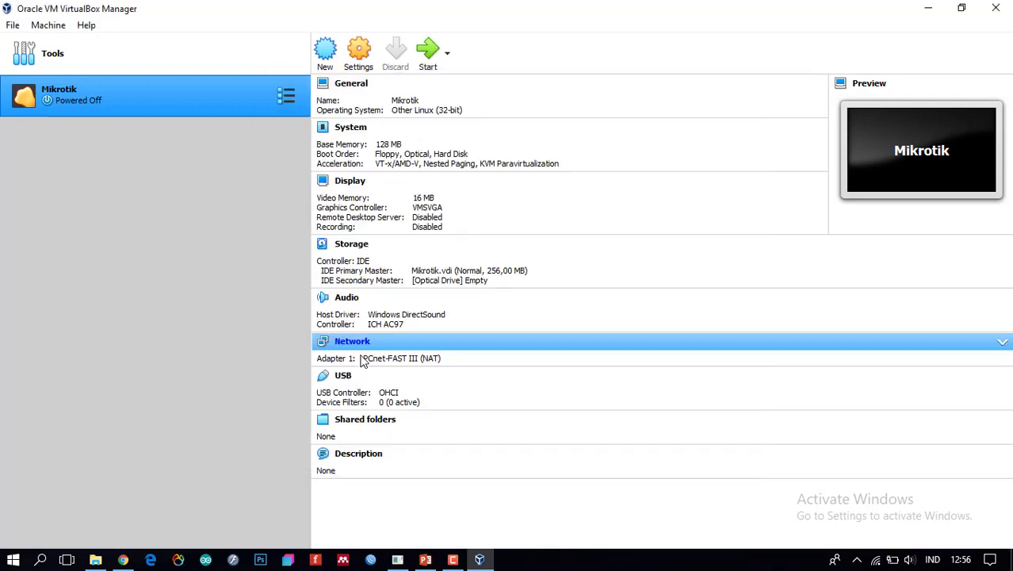
- In the Mikrotik machine's network settings, attach Adapter 1 to Host-only Adapter using VirtualBox Host-Only Ethernet Adapter #4
{"action": "left_click", "coordinate": [359, 343]}
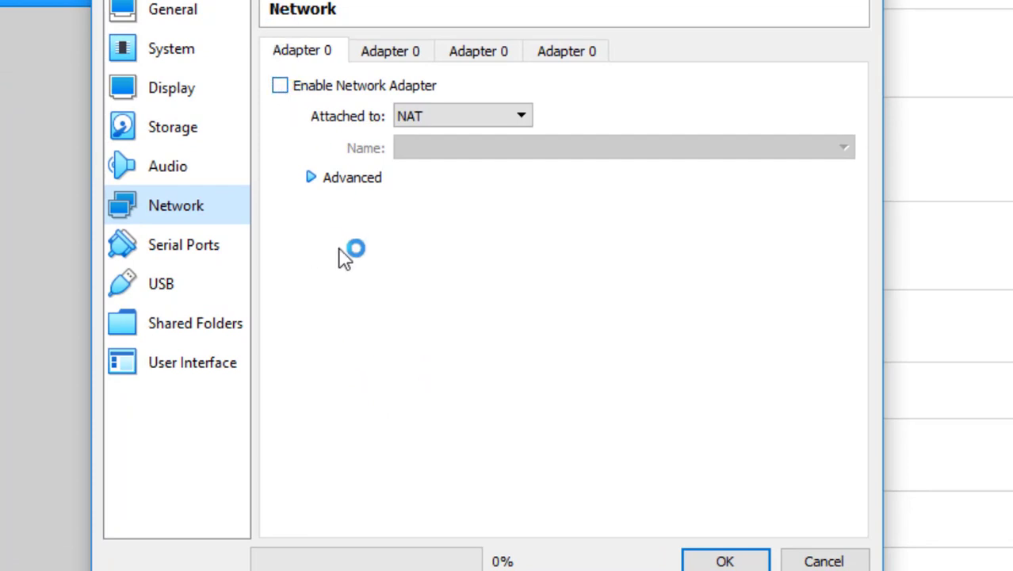
{"action": "left_click", "coordinate": [279, 86]}
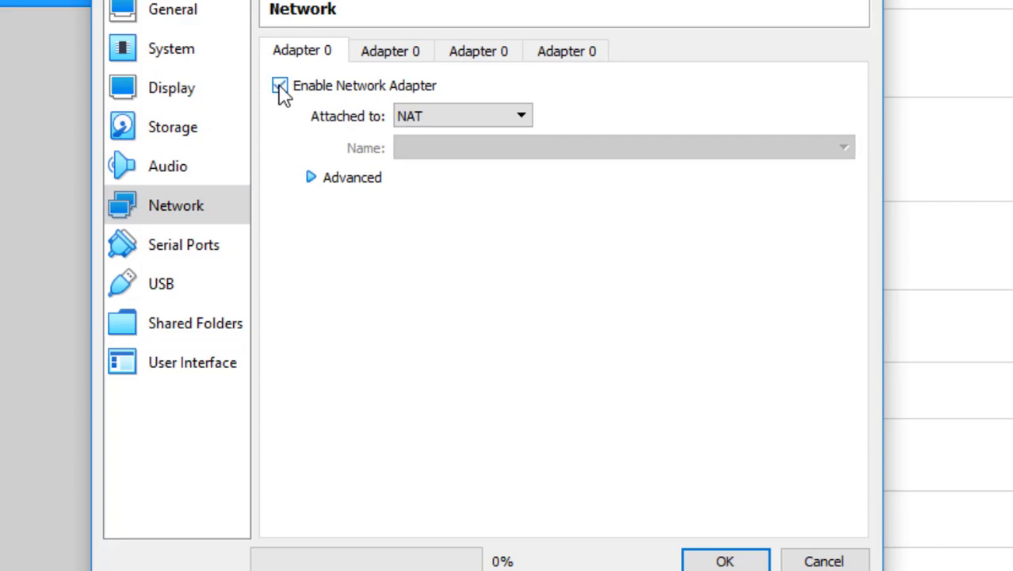
{"action": "left_click", "coordinate": [460, 118]}
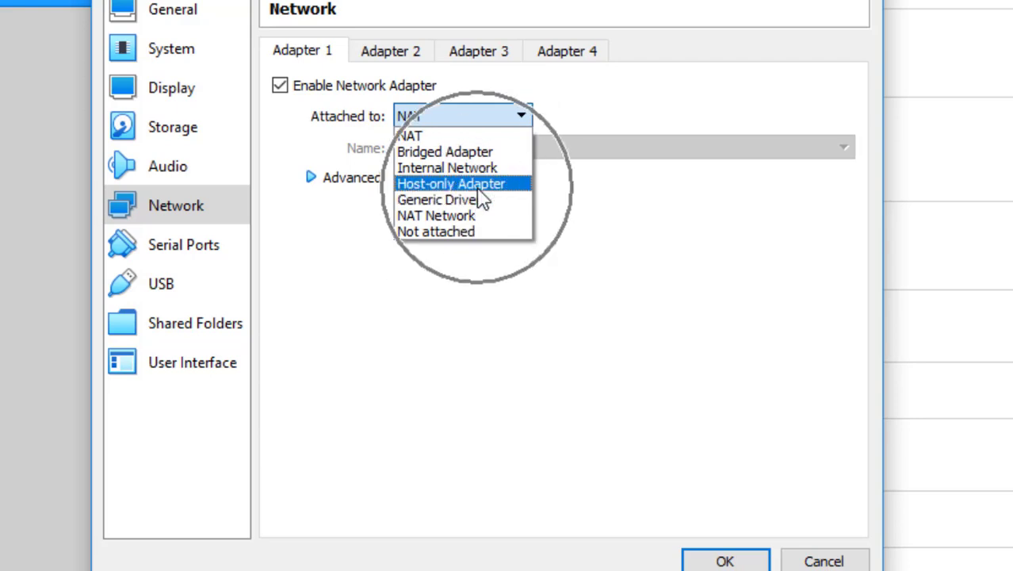
{"action": "left_click", "coordinate": [479, 189]}
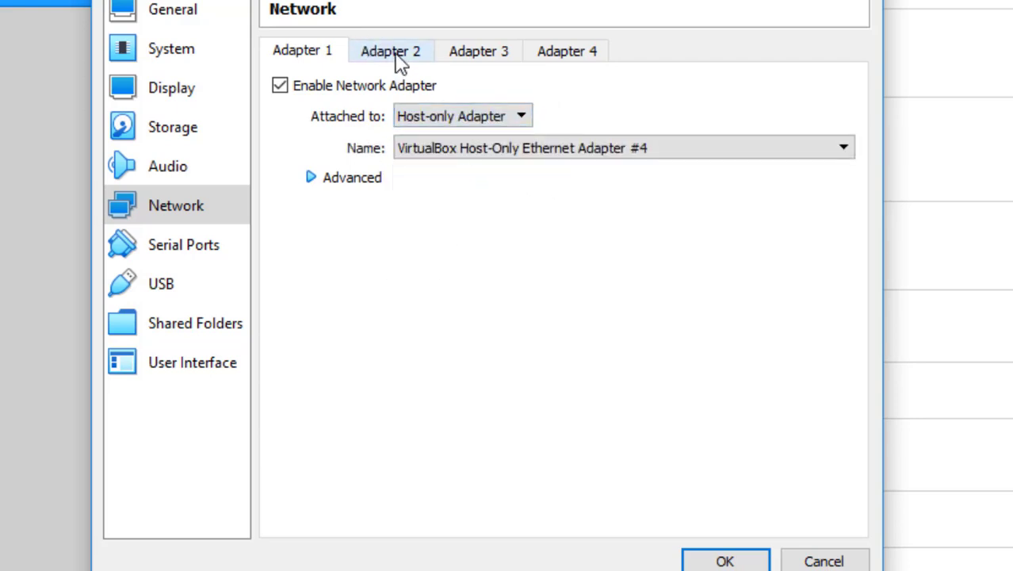
{"action": "left_click", "coordinate": [462, 152]}
{"action": "left_click", "coordinate": [462, 165]}
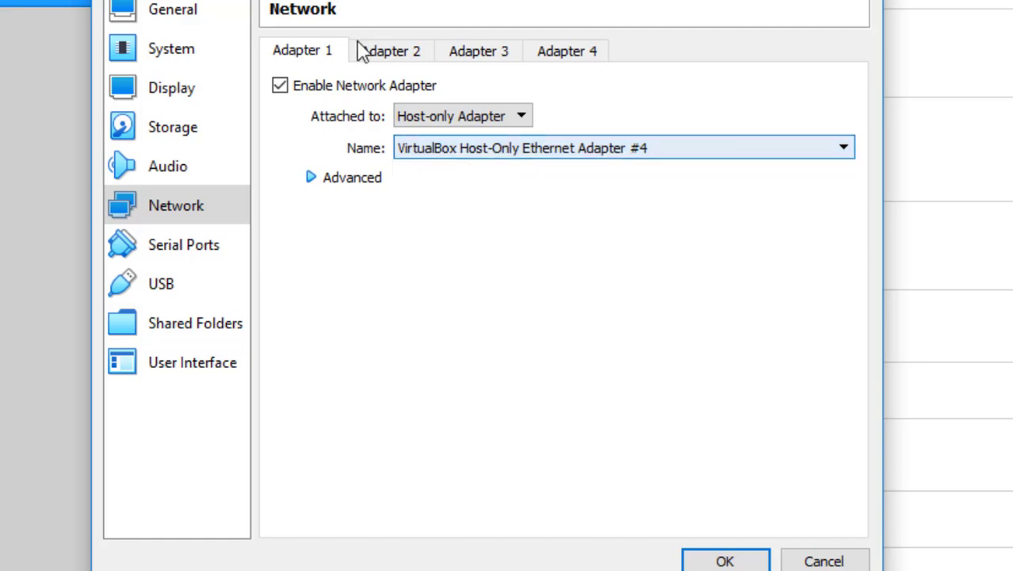
- Enable network Adapter 2 and attach it to Host-only Adapter
{"action": "left_click", "coordinate": [390, 52]}
{"action": "left_click", "coordinate": [281, 86]}
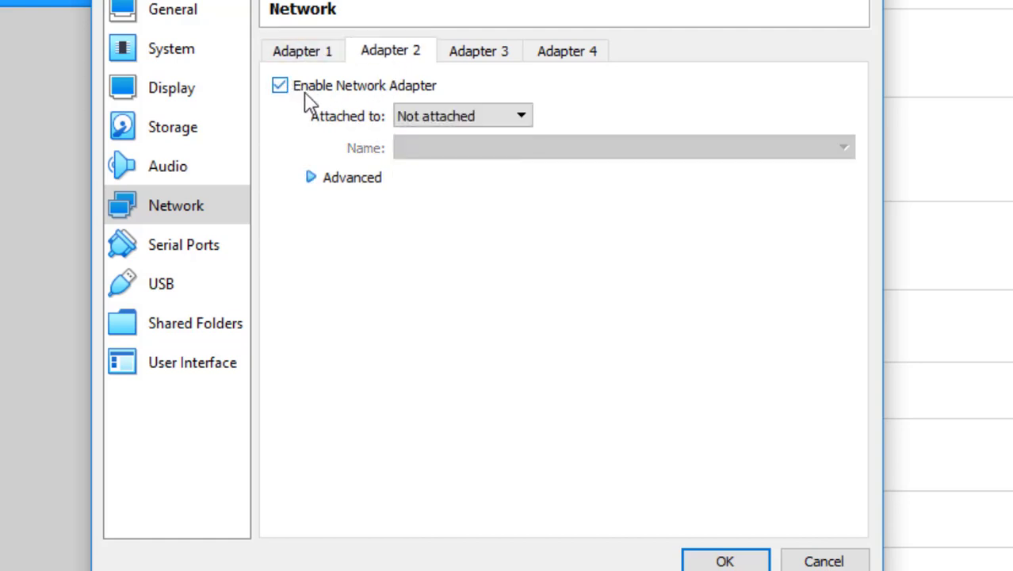
{"action": "left_click", "coordinate": [515, 123]}
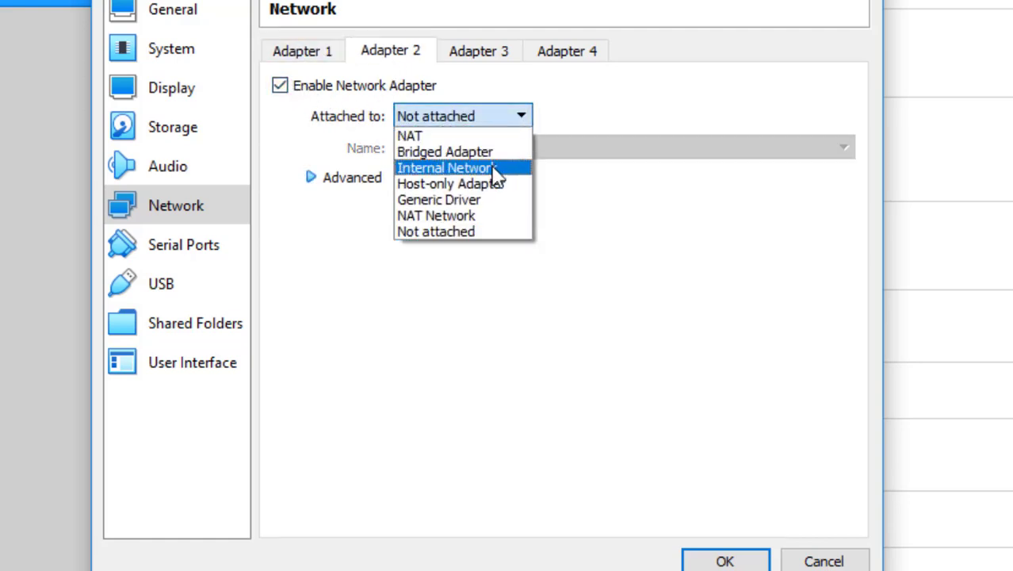
{"action": "left_click", "coordinate": [497, 186]}
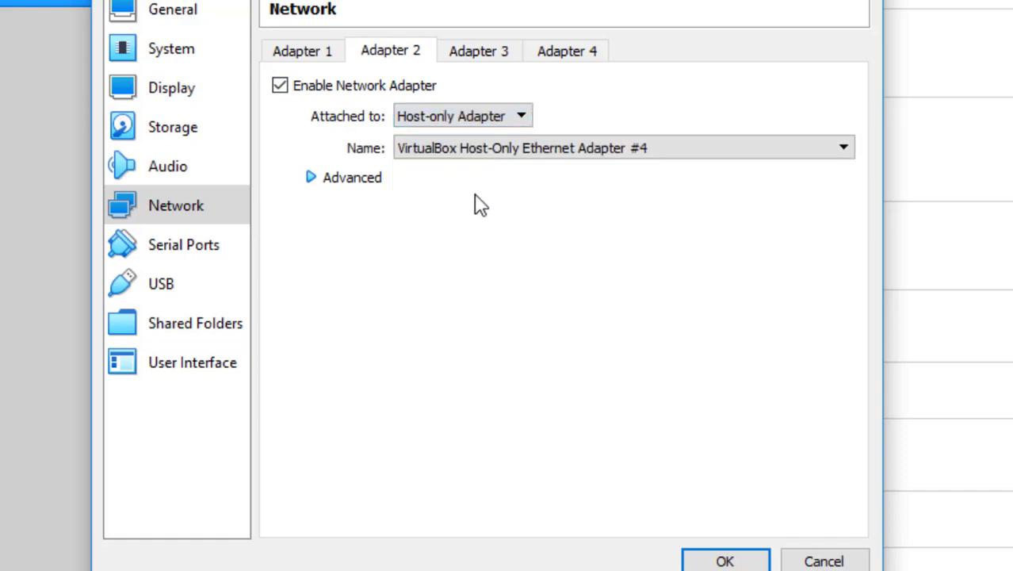
- Expand the advanced adapter options, review the settings of the other network adapters, and save the network configuration
{"action": "left_click", "coordinate": [317, 187]}
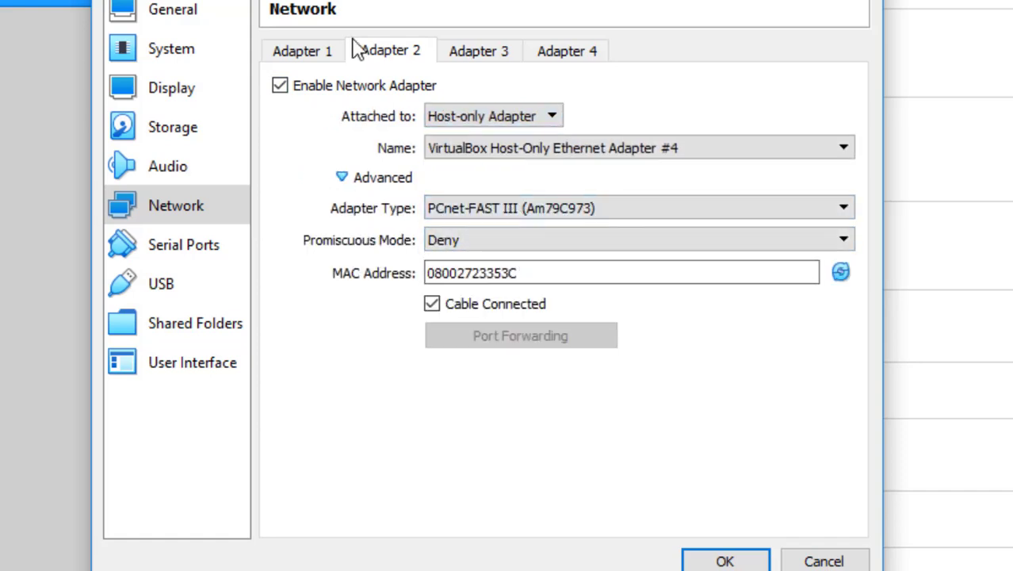
{"action": "left_click", "coordinate": [328, 57]}
{"action": "left_click", "coordinate": [515, 62]}
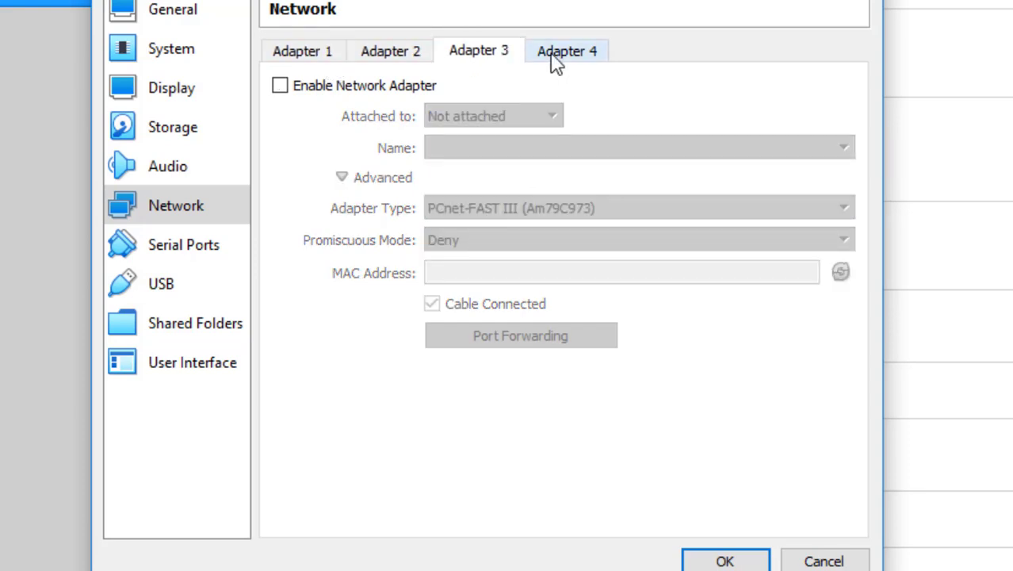
{"action": "left_click", "coordinate": [588, 54]}
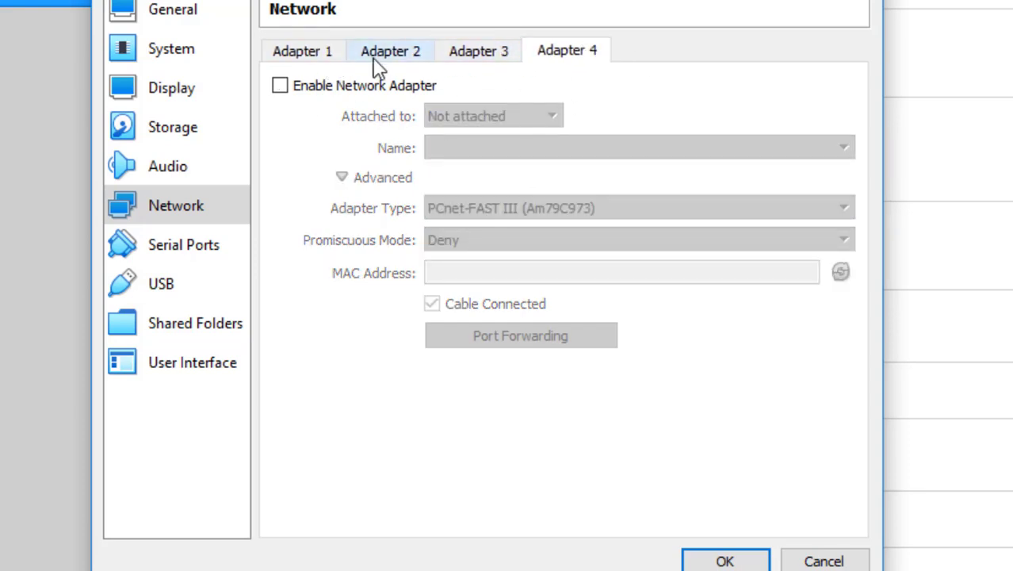
{"action": "left_click", "coordinate": [321, 89]}
{"action": "left_click", "coordinate": [474, 57]}
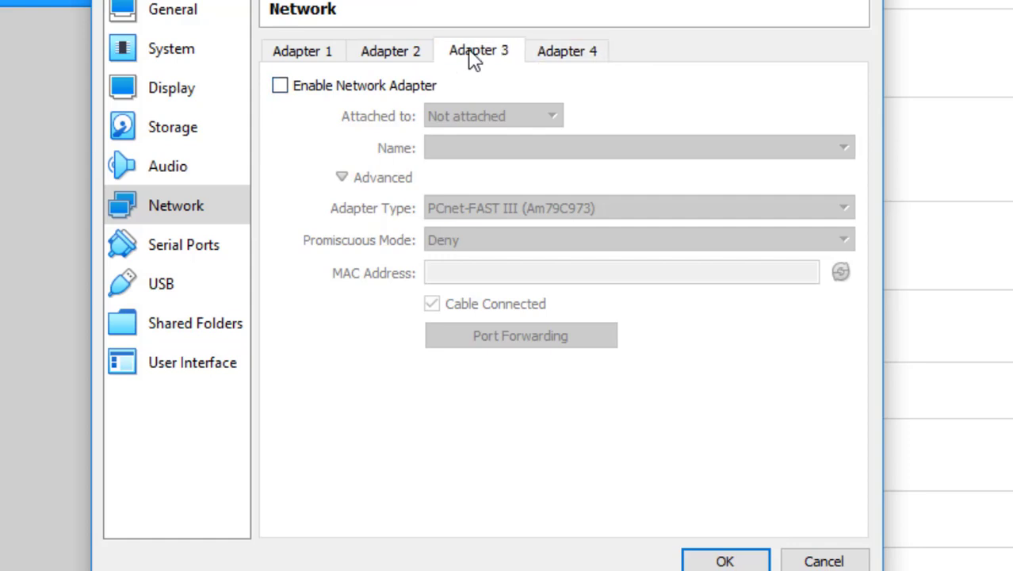
{"action": "left_click", "coordinate": [299, 55]}
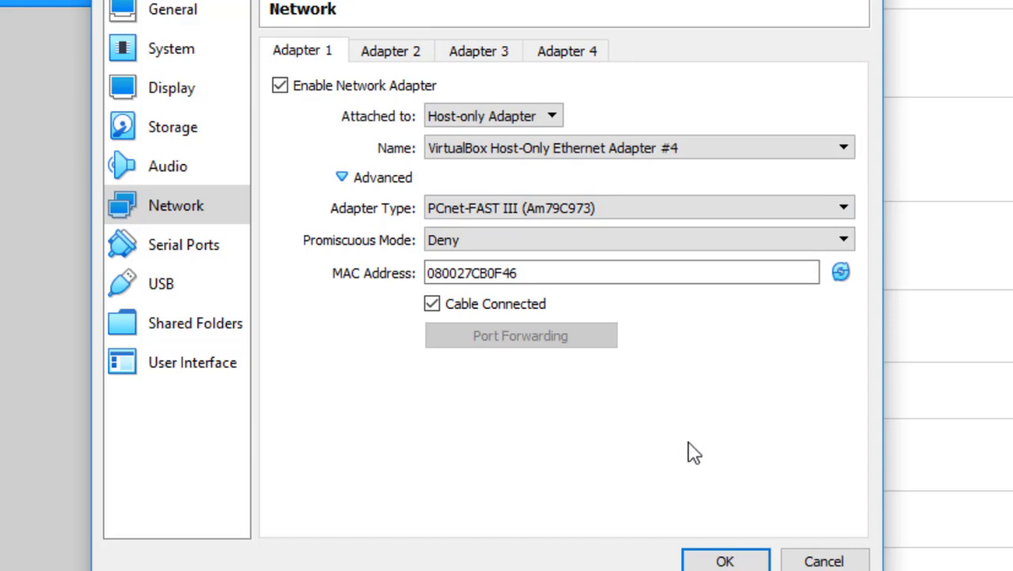
{"action": "left_click", "coordinate": [725, 560]}
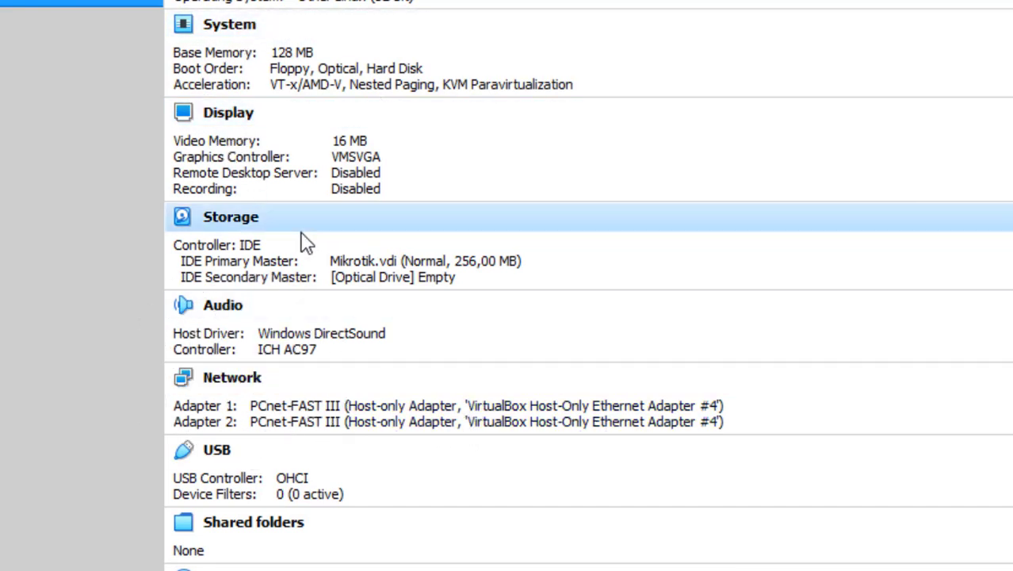
- Open the Mikrotik machine's storage settings and select the empty optical drive under Controller: IDE
{"action": "left_click", "coordinate": [251, 221]}
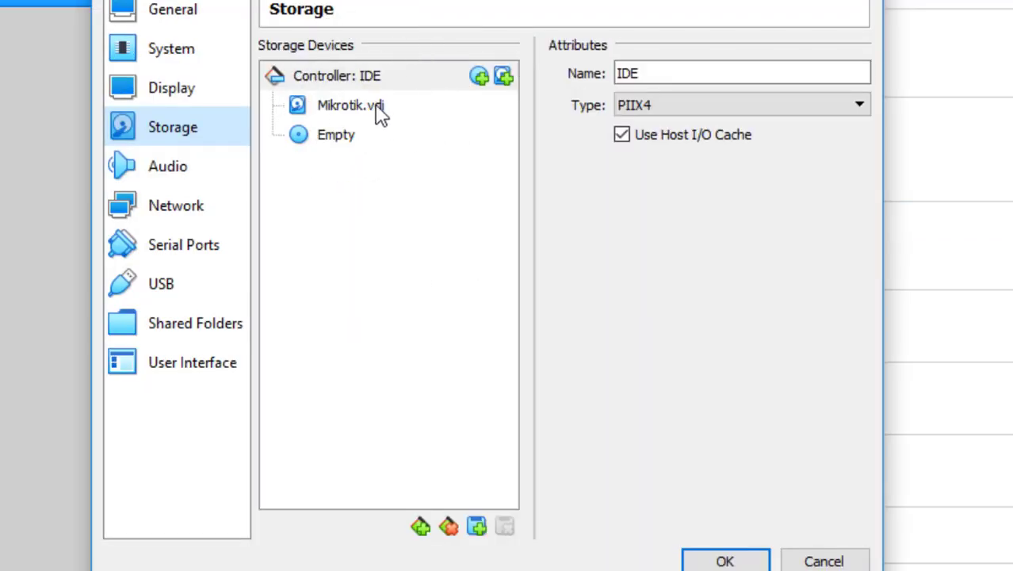
{"action": "left_click", "coordinate": [400, 116]}
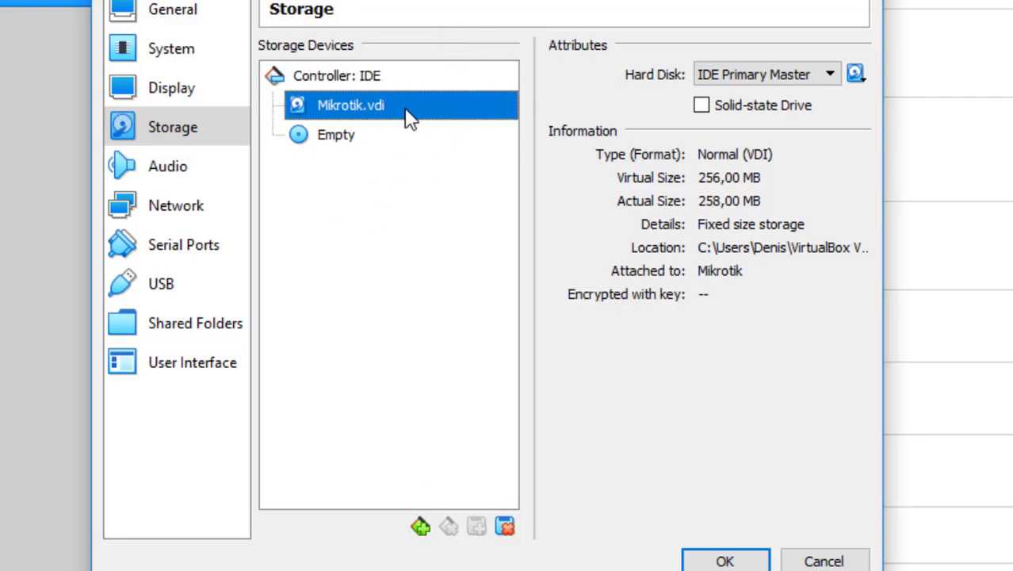
{"action": "left_click", "coordinate": [744, 80]}
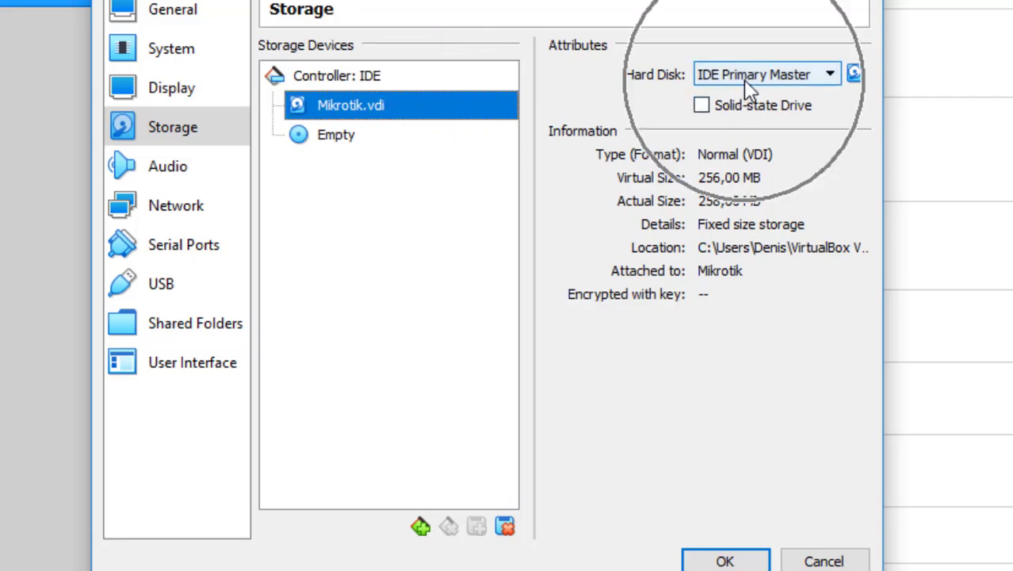
{"action": "left_click", "coordinate": [333, 143]}
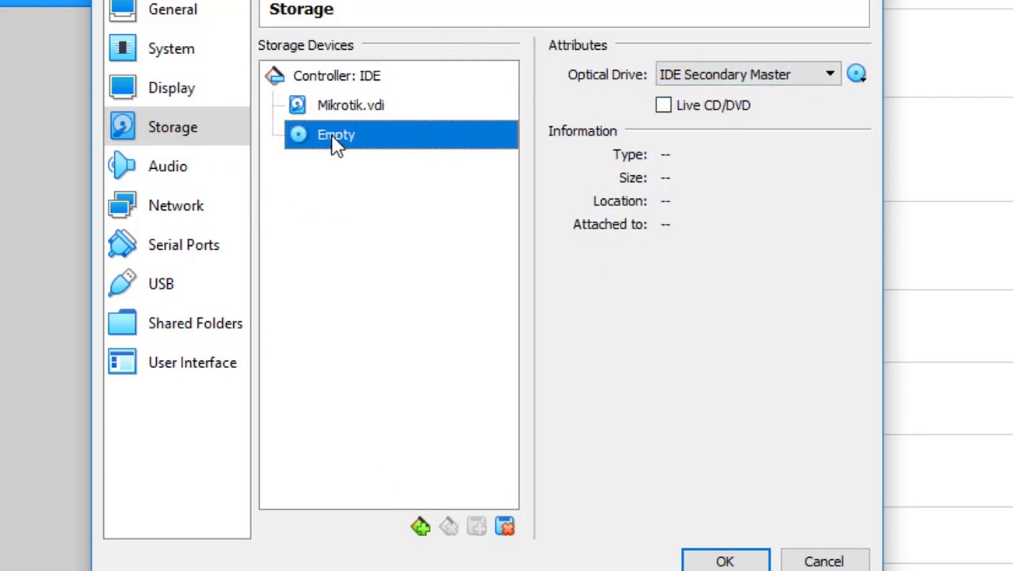
{"action": "key", "text": "ctrl"}
{"action": "key", "text": "ctrl"}
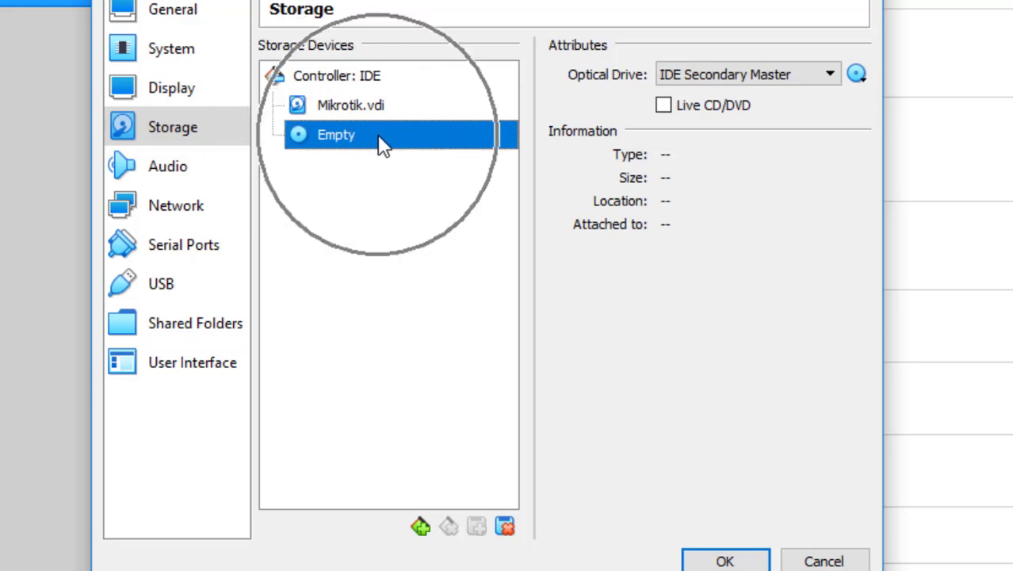
{"action": "key", "text": "ctrl"}
{"action": "key", "text": "ctrl"}
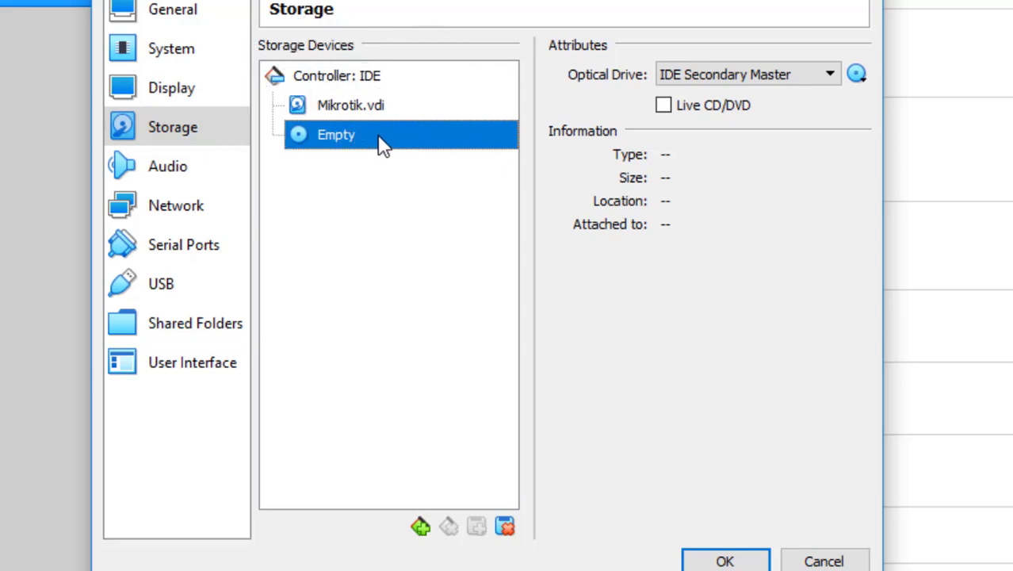
- Leave the optical drive on IDE Secondary Master and start choosing a virtual optical disk file for it
{"action": "left_click", "coordinate": [829, 77]}
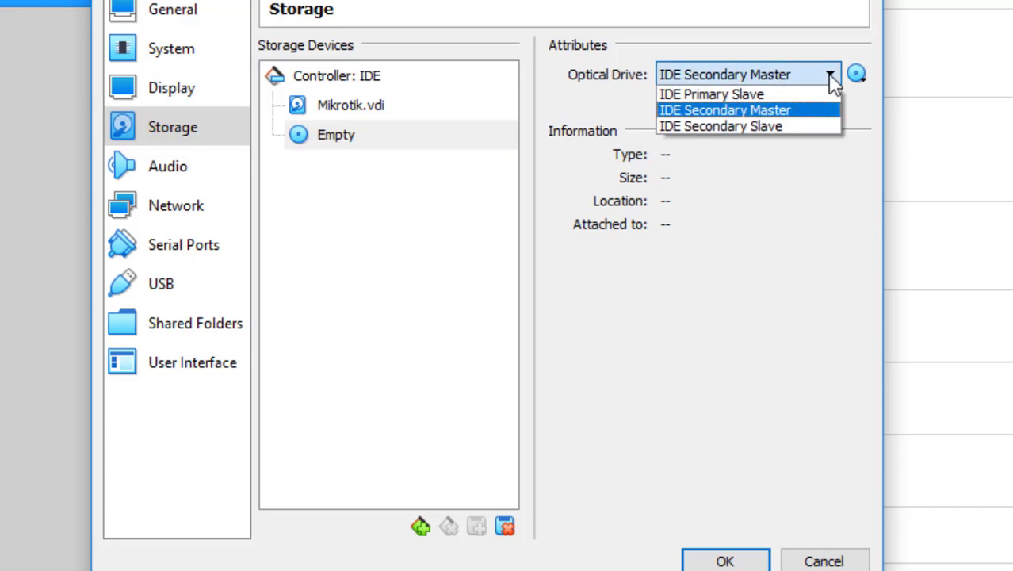
{"action": "left_click", "coordinate": [830, 77]}
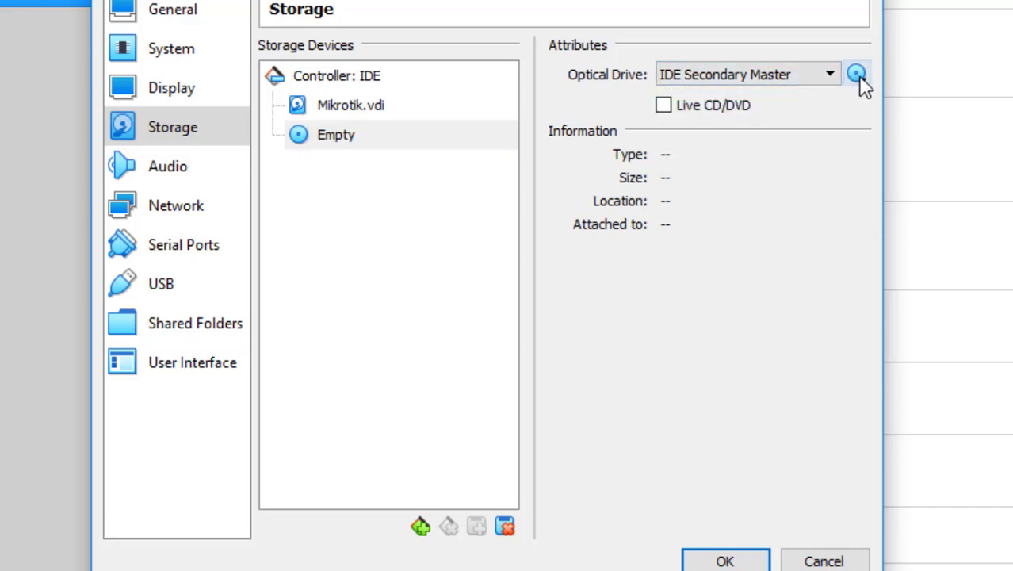
{"action": "key", "text": "ctrl"}
{"action": "left_click", "coordinate": [857, 75]}
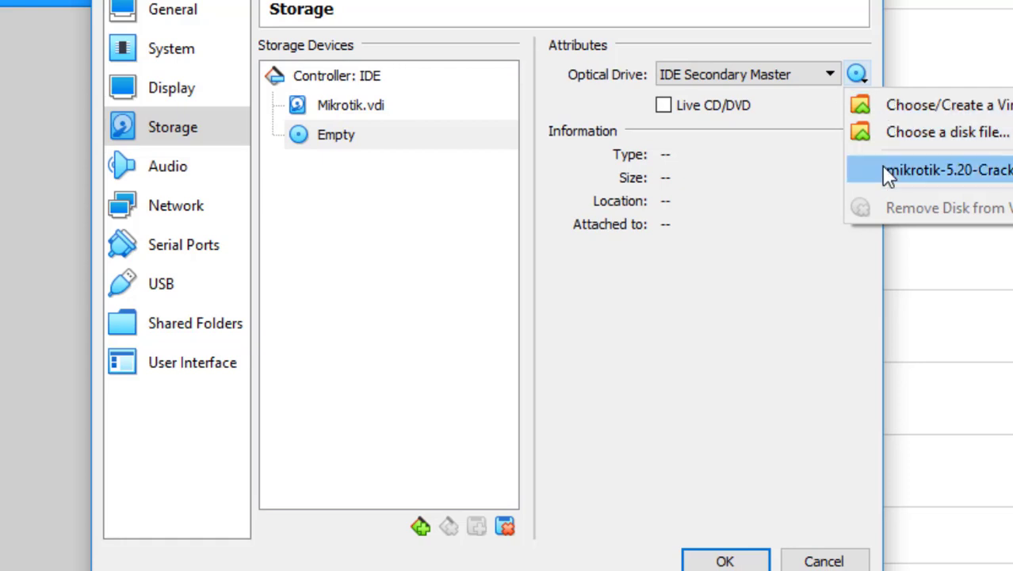
{"action": "key", "text": "ctrl"}
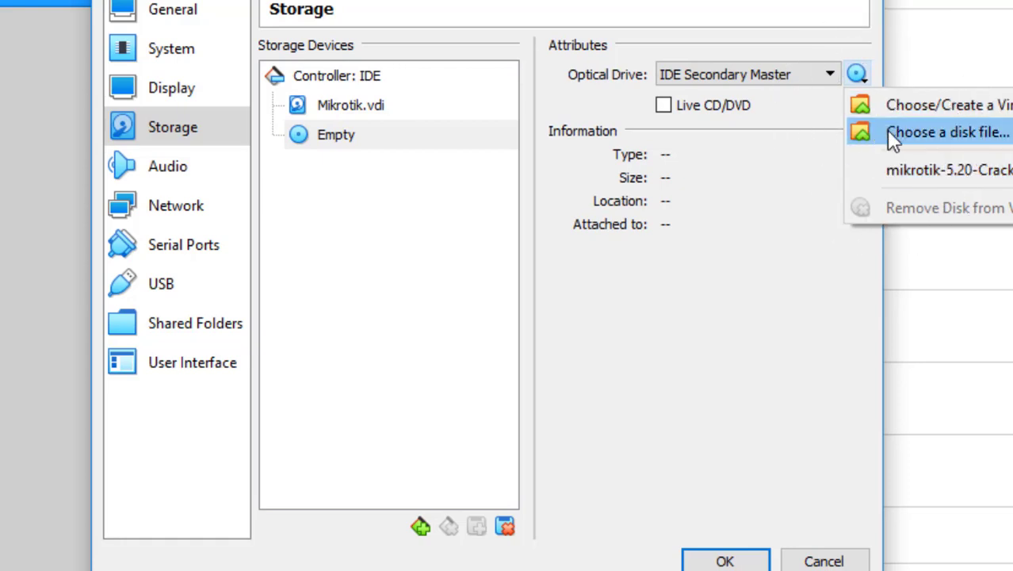
{"action": "left_click", "coordinate": [887, 131]}
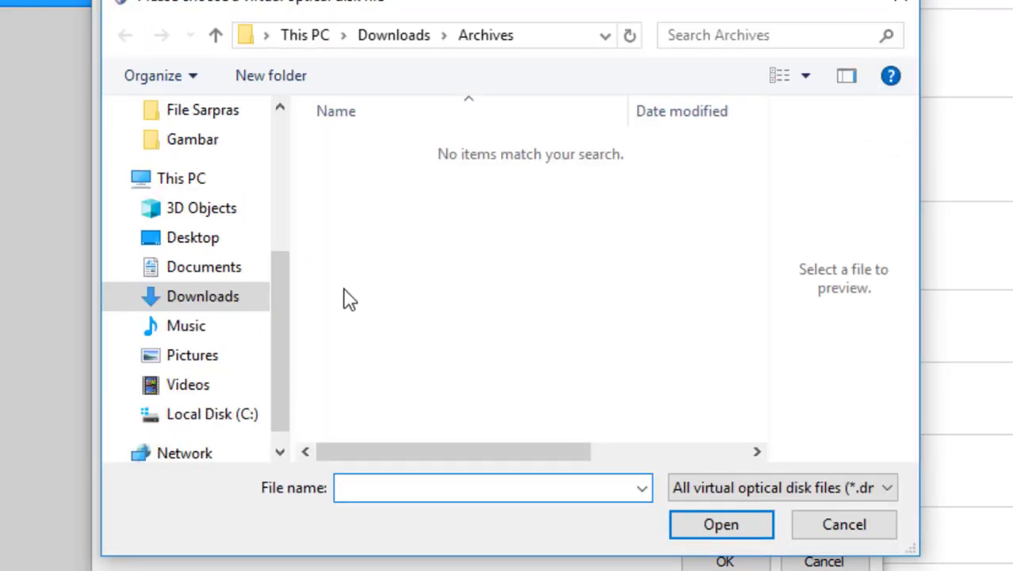
- Browse to the Jarkomdat II folder inside Documents > Teaching
{"action": "left_click_drag", "start_coordinate": [289, 301], "coordinate": [286, 328]}
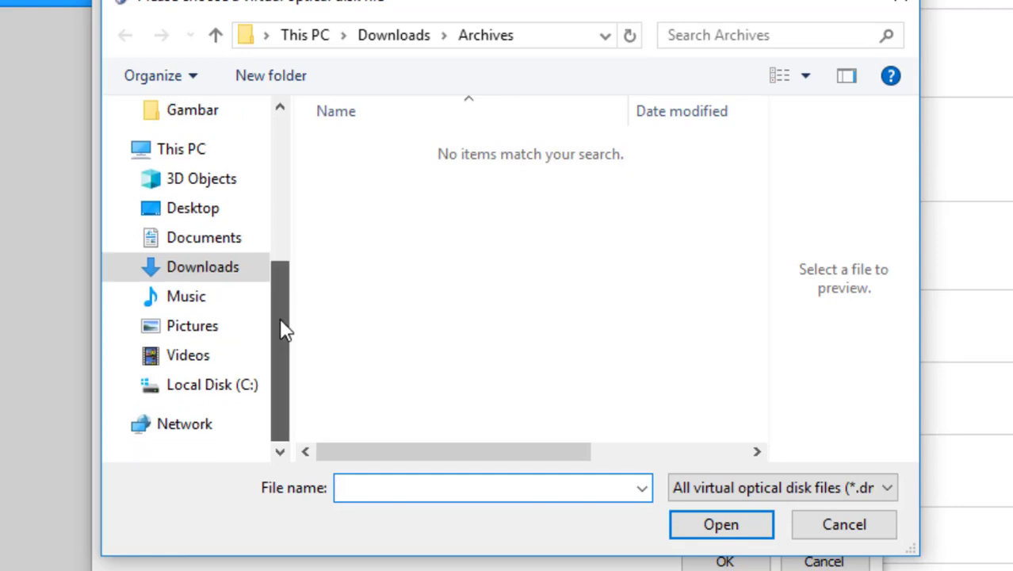
{"action": "left_click", "coordinate": [238, 240]}
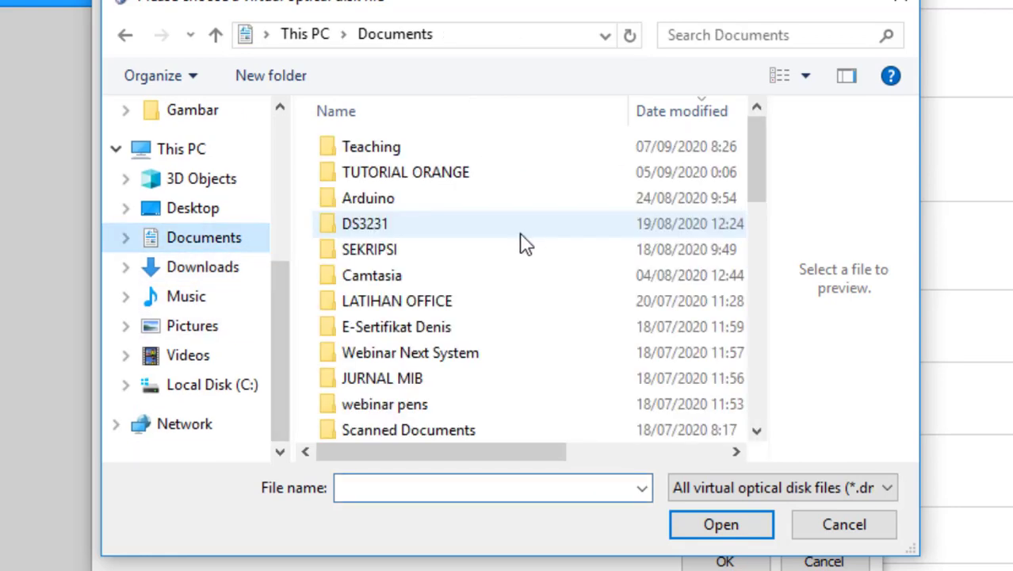
{"action": "left_click", "coordinate": [468, 487]}
{"action": "type", "text": "teaching"}
{"action": "key", "text": "Down"}
{"action": "key", "text": "Return"}
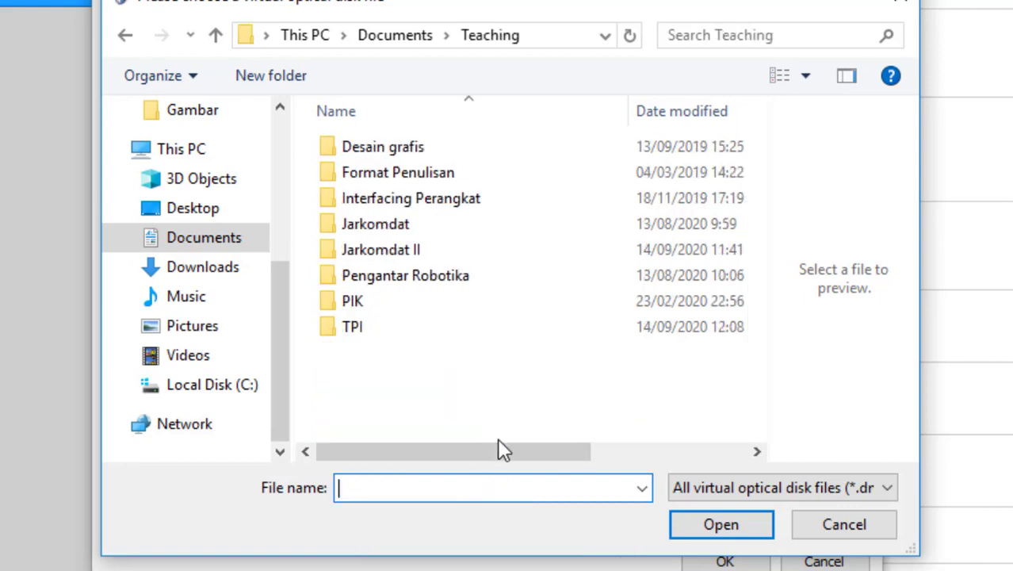
{"action": "left_click", "coordinate": [469, 249]}
{"action": "double_click", "coordinate": [469, 249]}
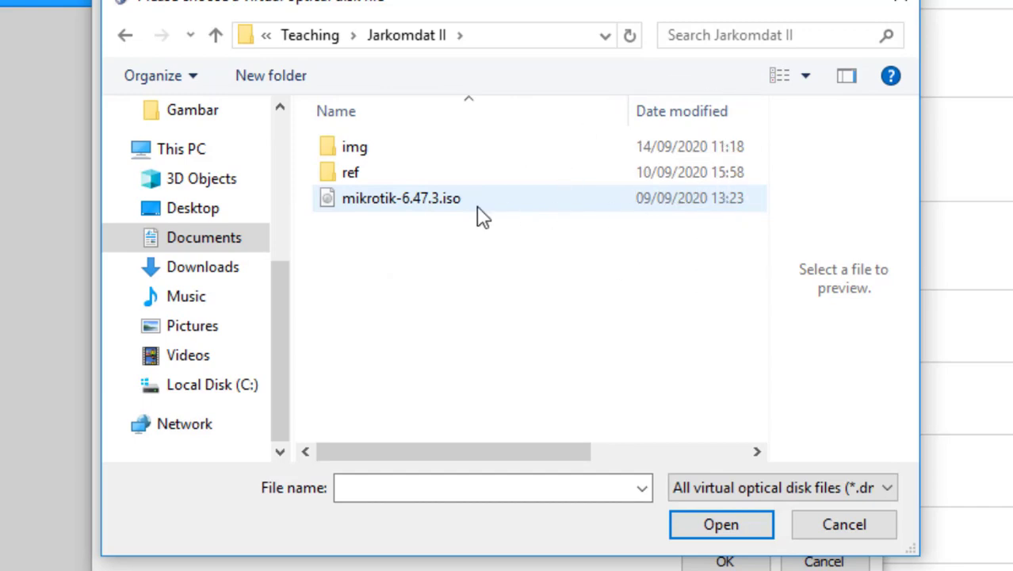
- Load mikrotik-6.47.3.iso into the optical drive, save the storage settings, and check the drive in the machine's details
{"action": "left_click", "coordinate": [442, 205]}
{"action": "left_click", "coordinate": [721, 525]}
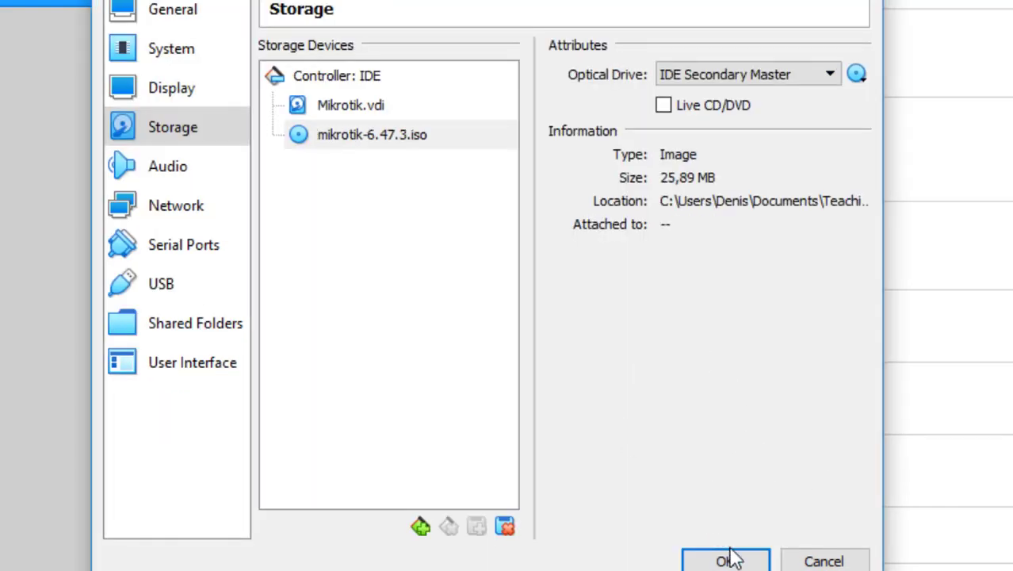
{"action": "left_click", "coordinate": [729, 559]}
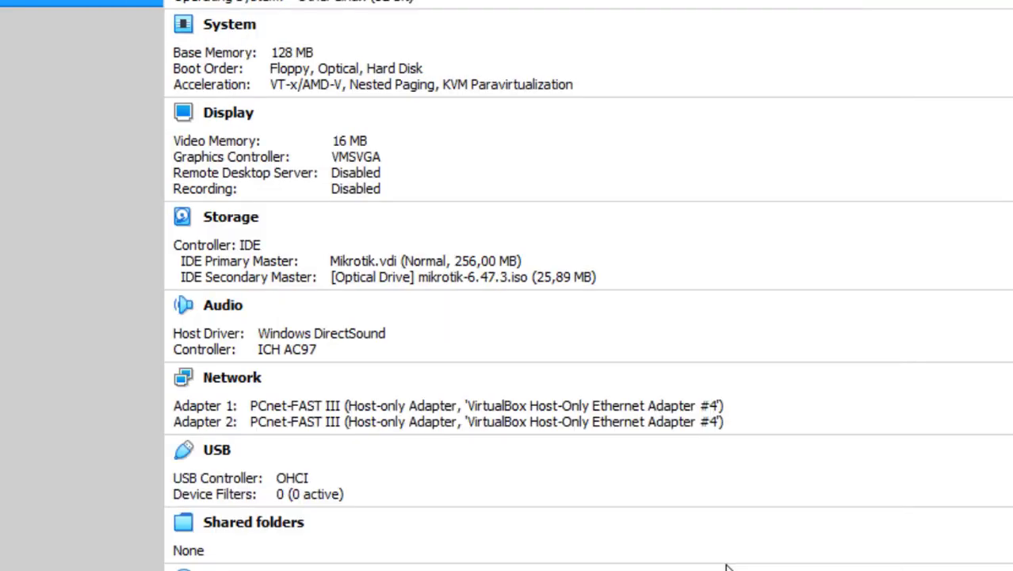
{"action": "left_click", "coordinate": [423, 289]}
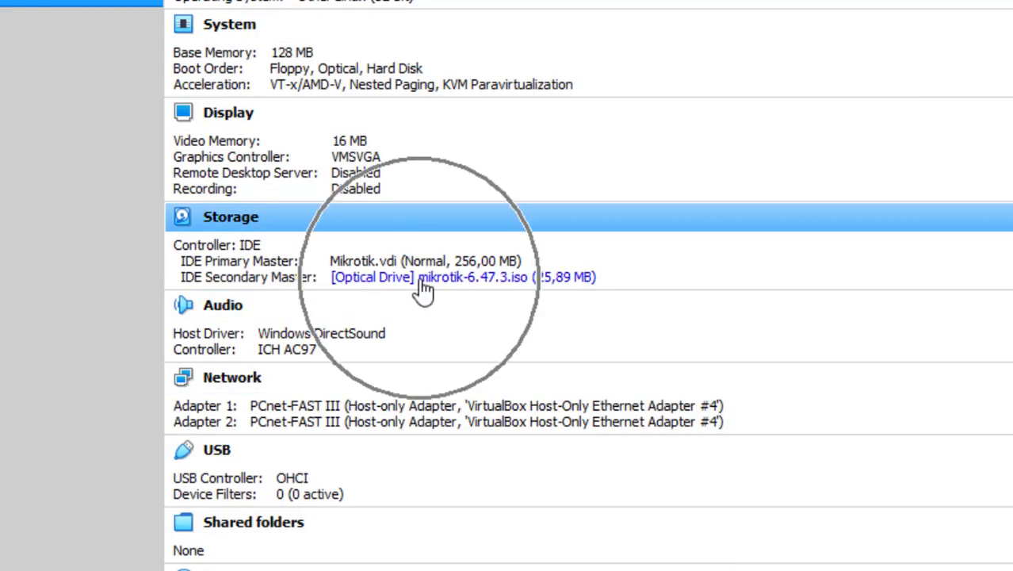
- Start the Mikrotik machine with mikrotik-6.47.3.iso as the start-up disk and dismiss the keyboard capture notice
{"action": "key", "text": "ctrl"}
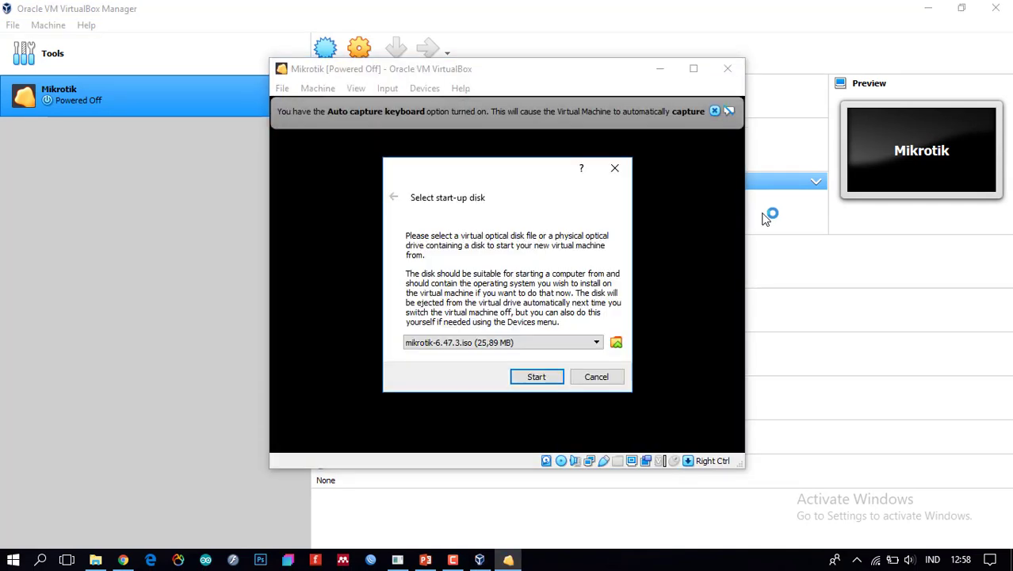
{"action": "left_click", "coordinate": [537, 377]}
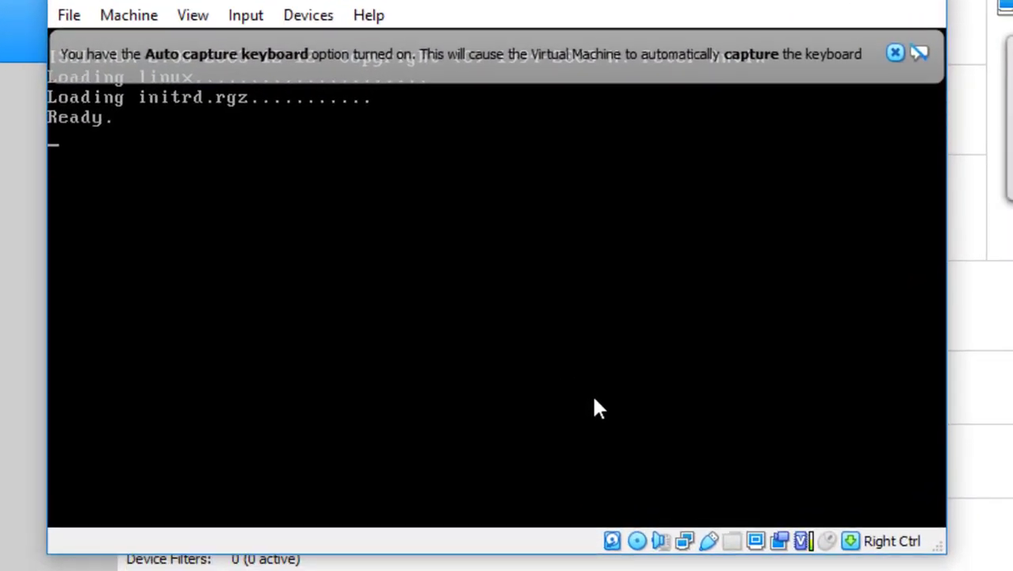
{"action": "left_click", "coordinate": [895, 50]}
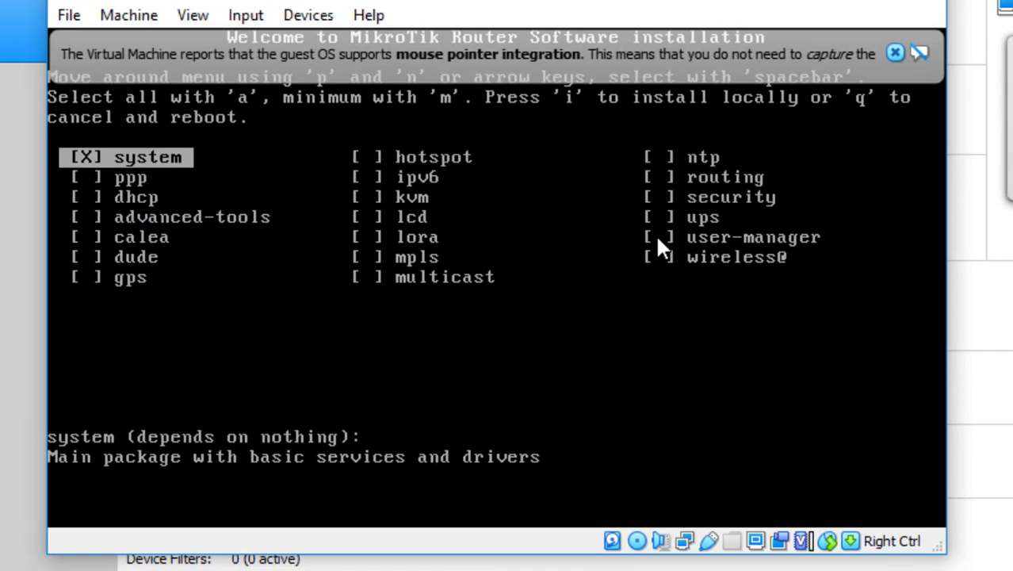
- Mark the dhcp, ppp and advanced-tools packages for installation in the MikroTik installer
{"action": "key", "text": "Down"}
{"action": "key", "text": "Down"}
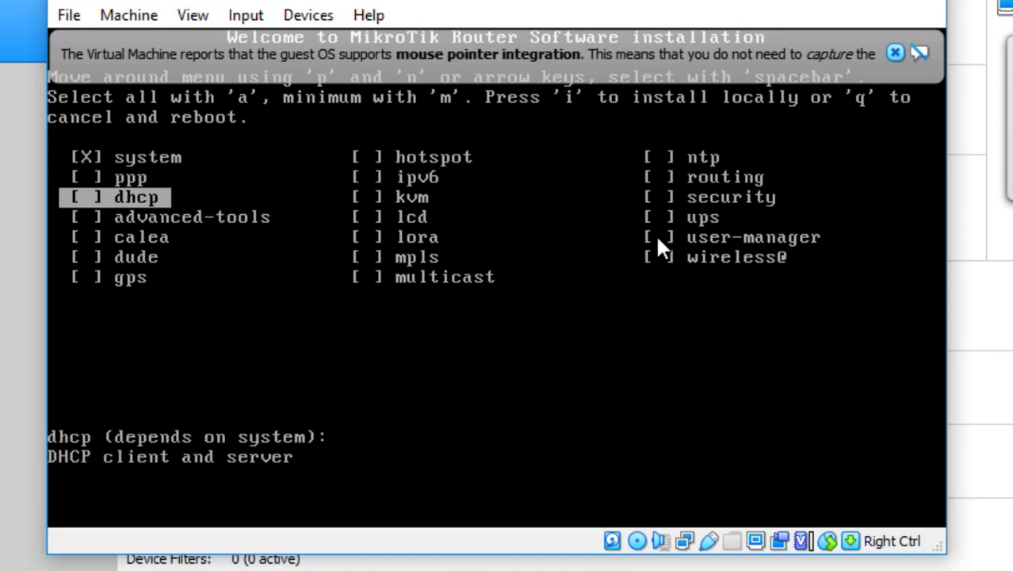
{"action": "key", "text": "space"}
{"action": "key", "text": "Up"}
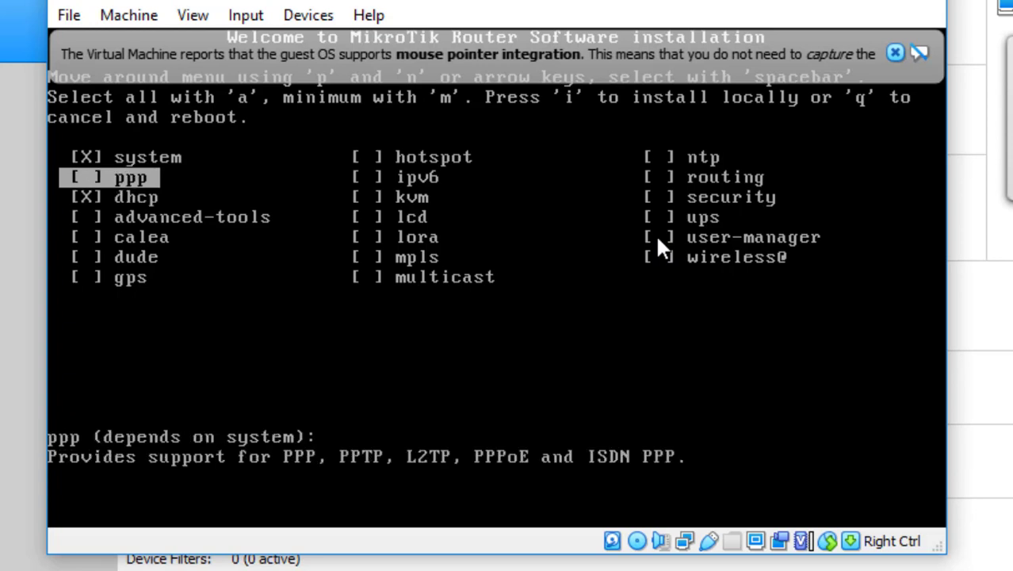
{"action": "key", "text": "space"}
{"action": "key", "text": "Down"}
{"action": "key", "text": "Down"}
{"action": "key", "text": "space"}
- Mark the hotspot and ipv6 packages for installation
{"action": "key", "text": "Right"}
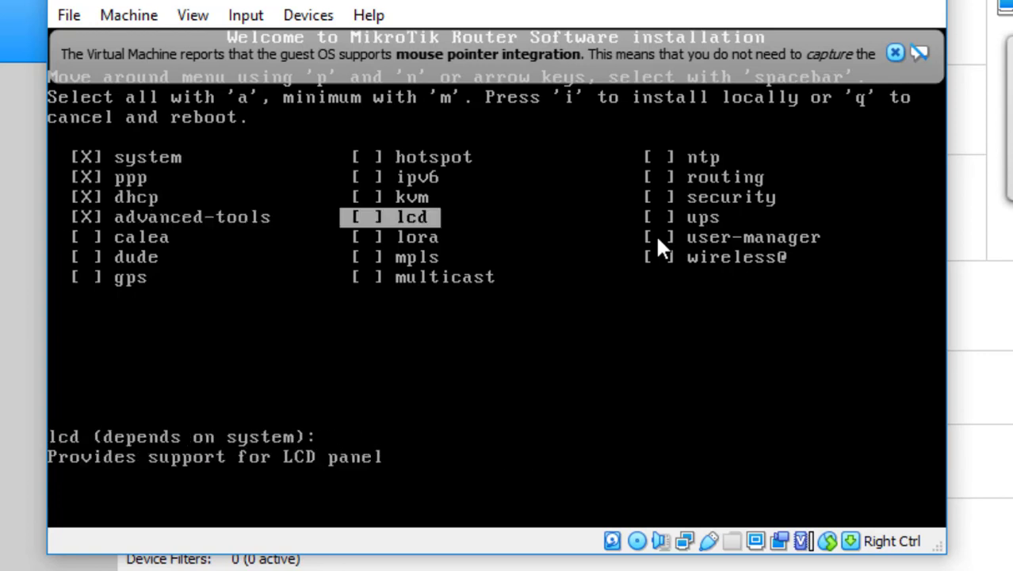
{"action": "key", "text": "Up"}
{"action": "key", "text": "Up"}
{"action": "key", "text": "Up"}
{"action": "key", "text": "space"}
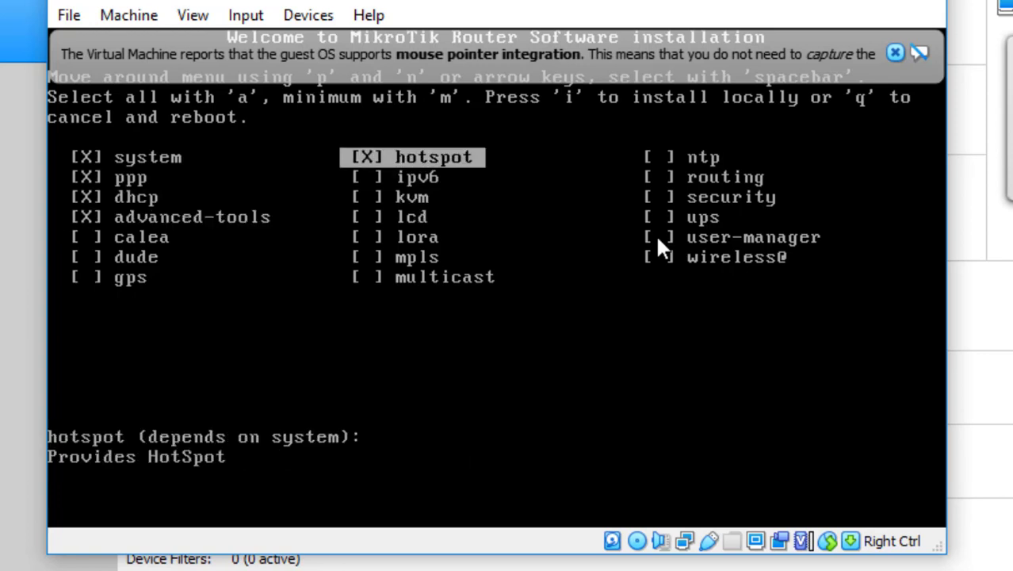
{"action": "key", "text": "Down"}
{"action": "key", "text": "space"}
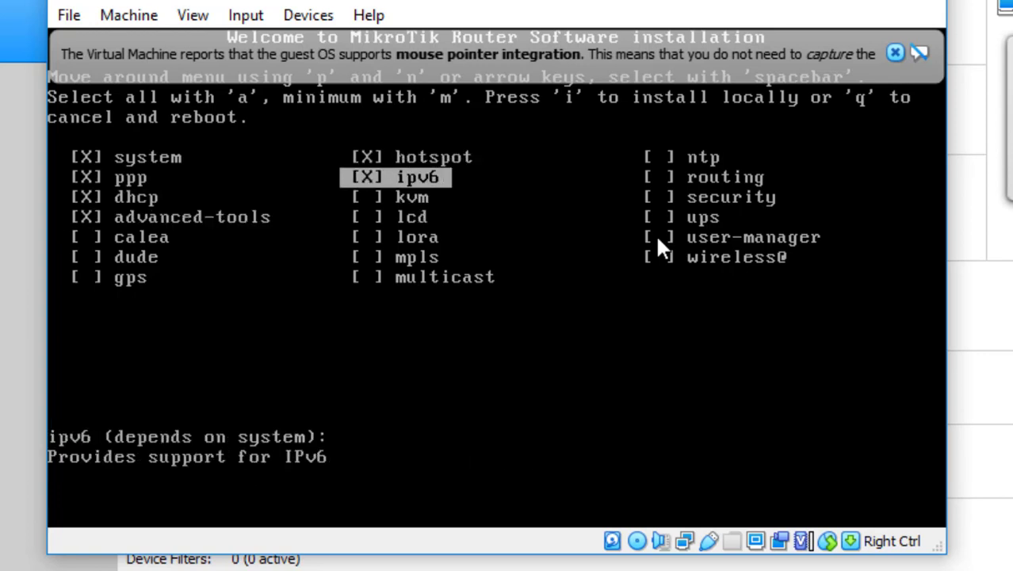
- Mark the routing, security, user-manager and wireless@ packages for installation
{"action": "key", "text": "Right"}
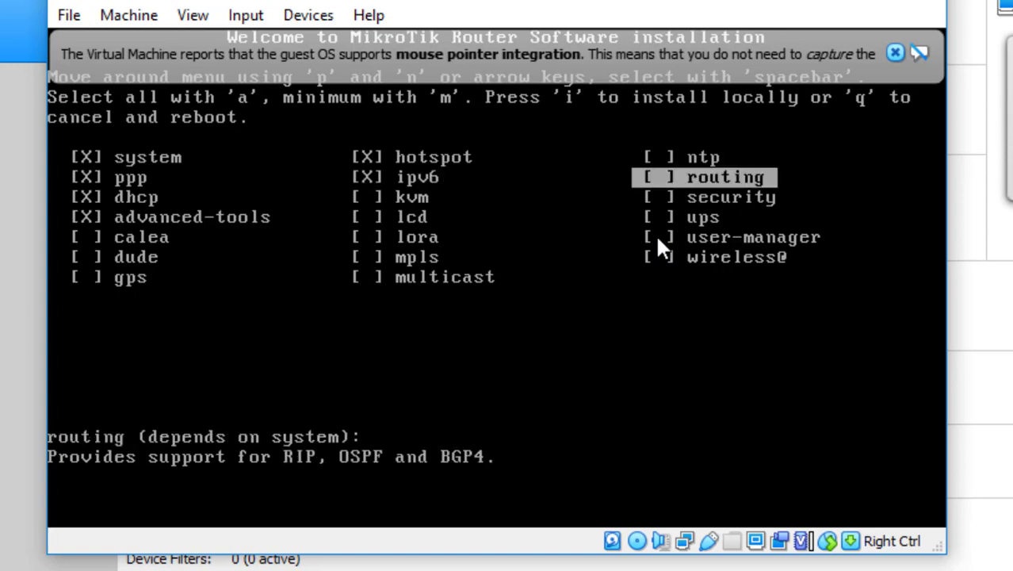
{"action": "key", "text": "space"}
{"action": "key", "text": "Down"}
{"action": "key", "text": "space"}
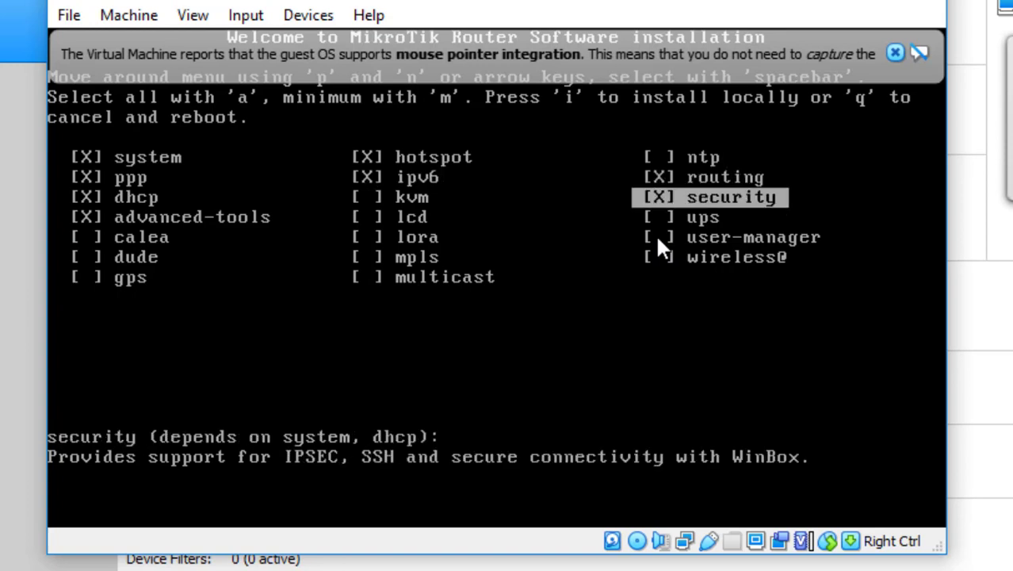
{"action": "key", "text": "Down"}
{"action": "key", "text": "Down"}
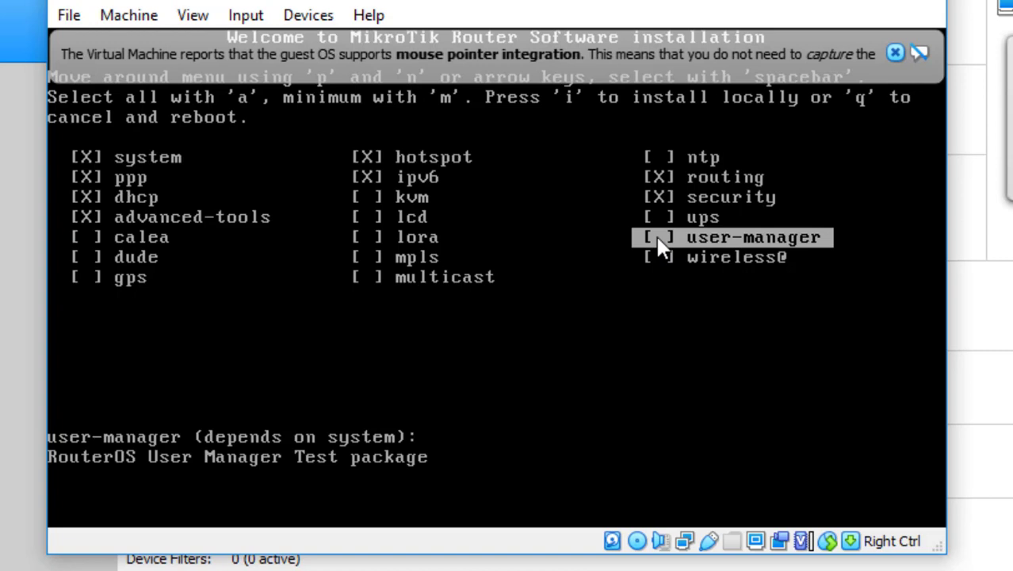
{"action": "key", "text": "Down"}
{"action": "key", "text": "space"}
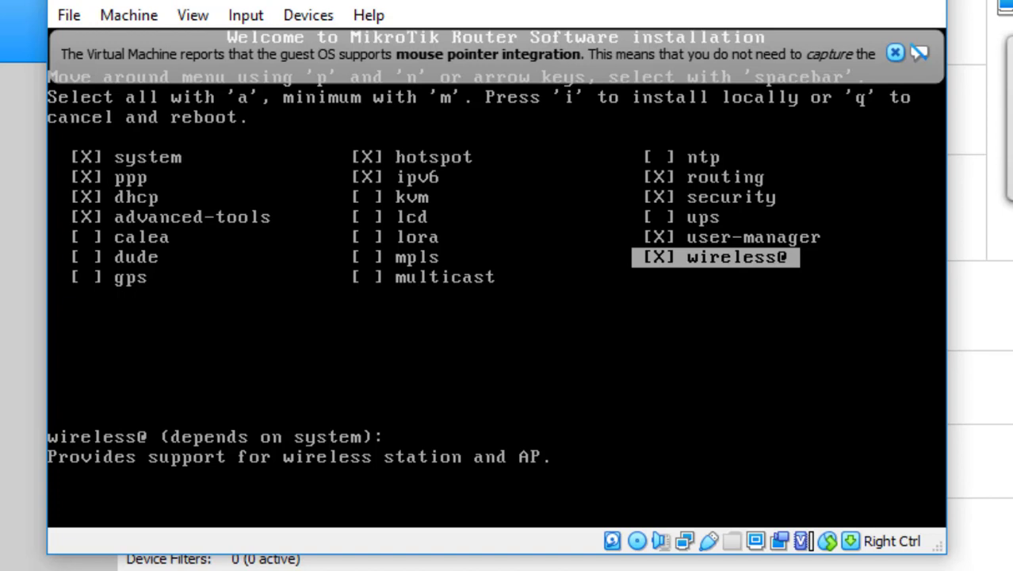
- Install the selected packages locally, answering yes to keeping the old configuration and to erasing the disk, and reboot the machine
{"action": "left_click", "coordinate": [893, 50]}
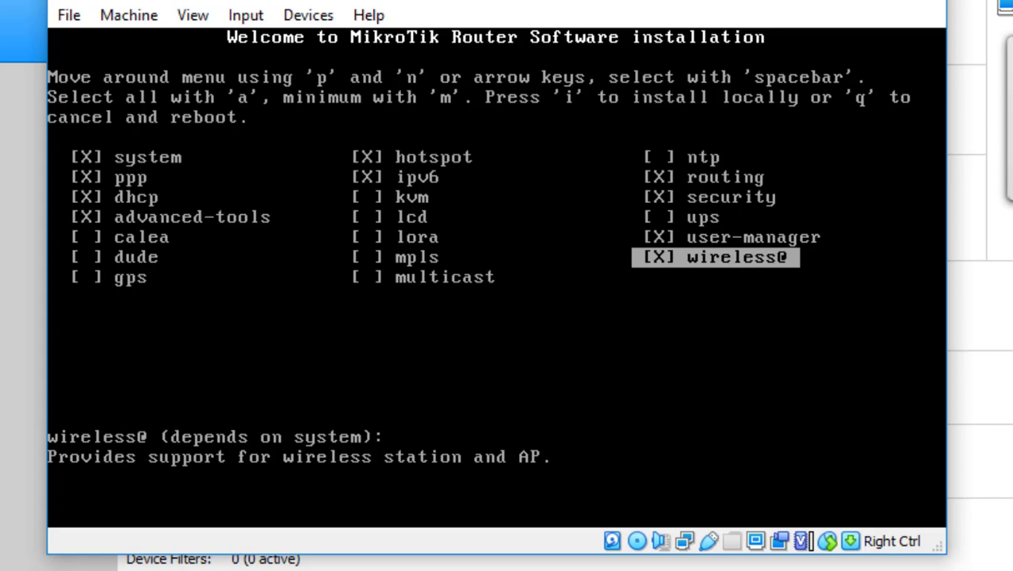
{"action": "key", "text": "i"}
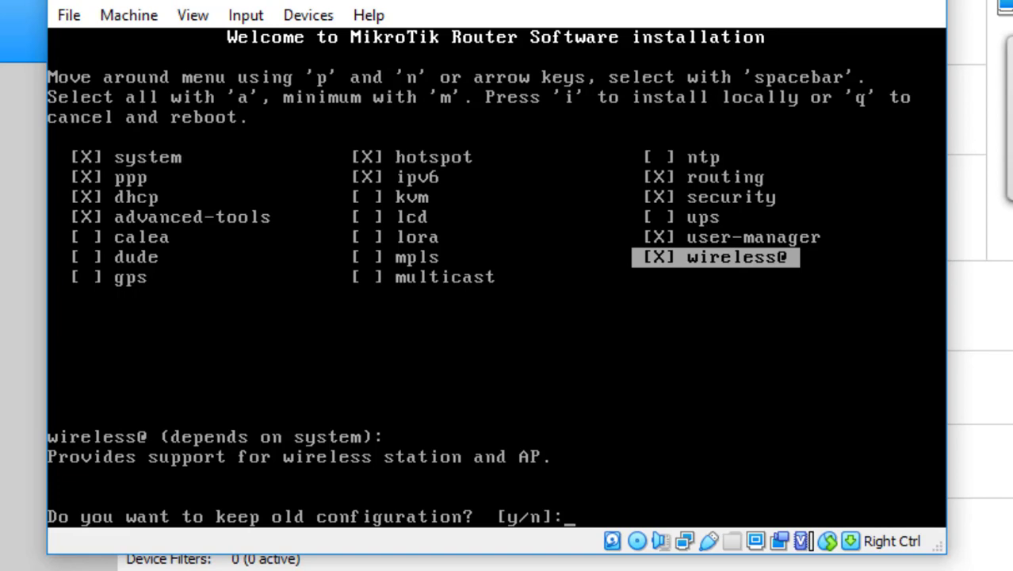
{"action": "type", "text": "y/n]:"}
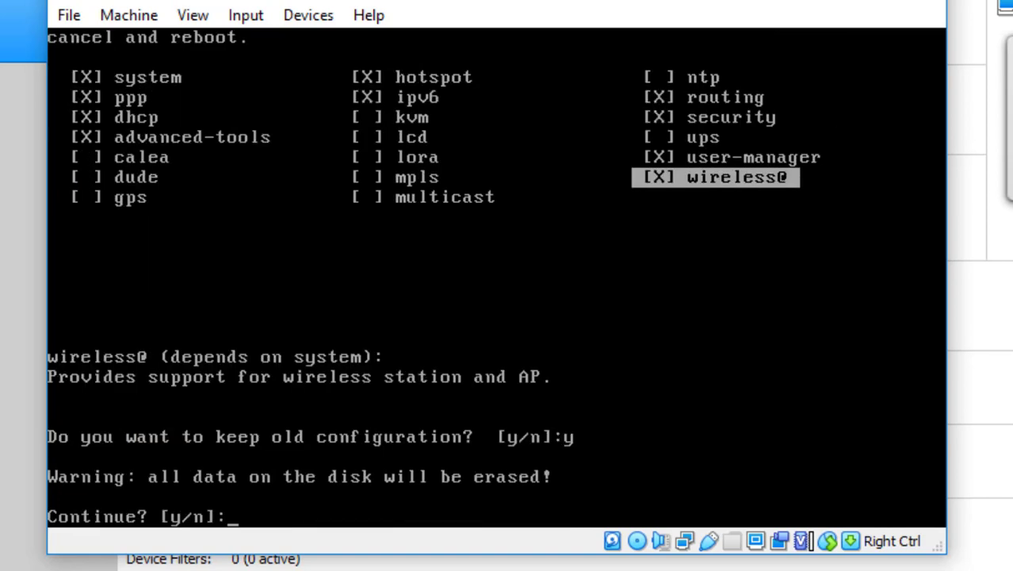
{"action": "type", "text": "y"}
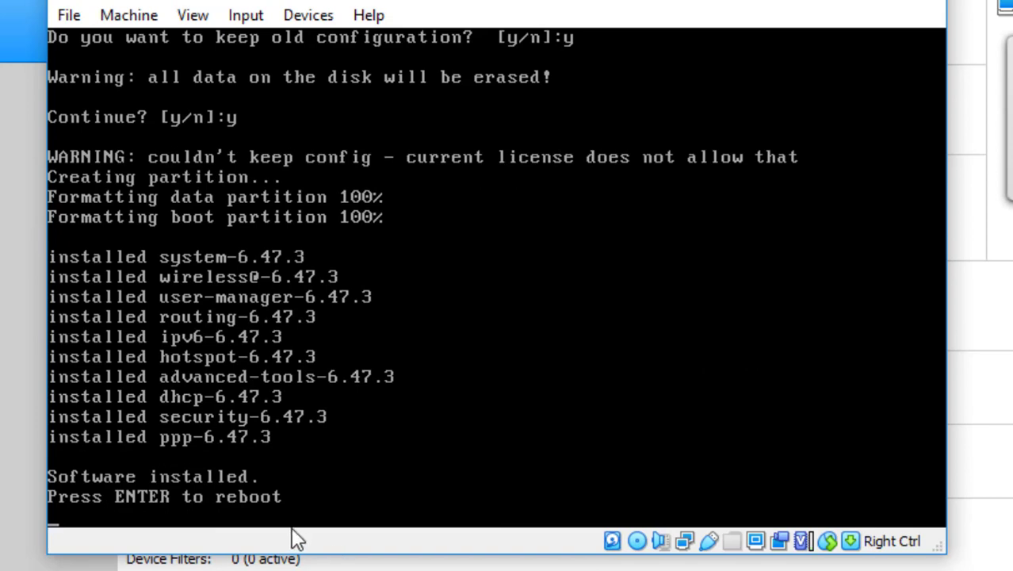
{"action": "left_click", "coordinate": [278, 500]}
{"action": "key", "text": "Return"}
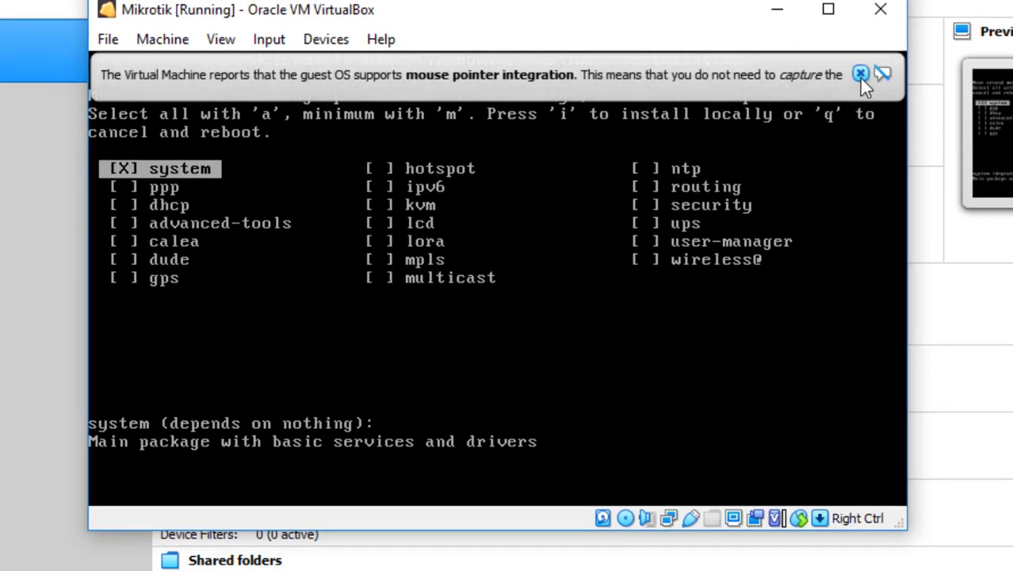
- Try to shut down the Mikrotik virtual machine with ACPI Shutdown, dismissing the notifications
{"action": "left_click", "coordinate": [859, 74]}
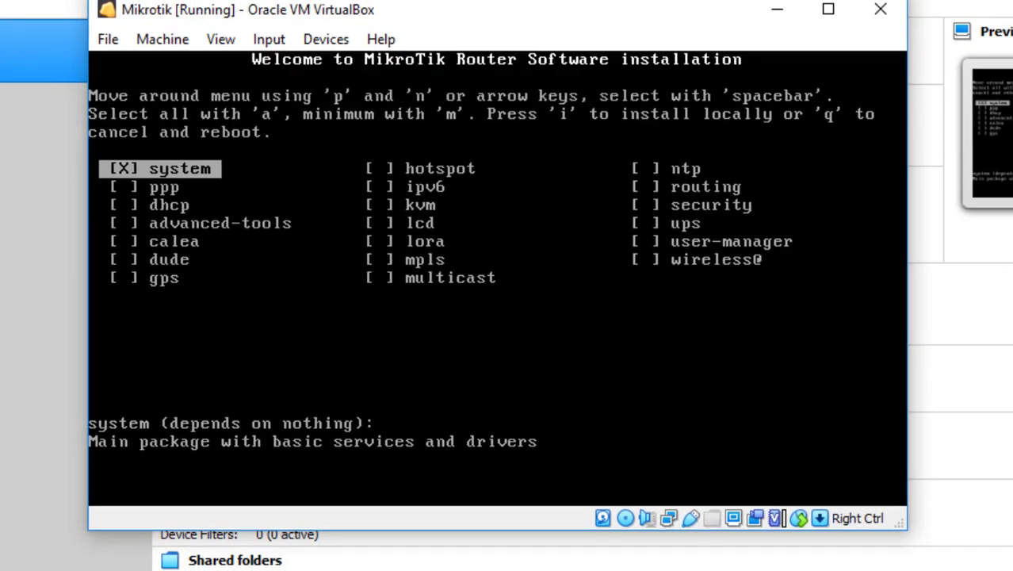
{"action": "left_click", "coordinate": [179, 40]}
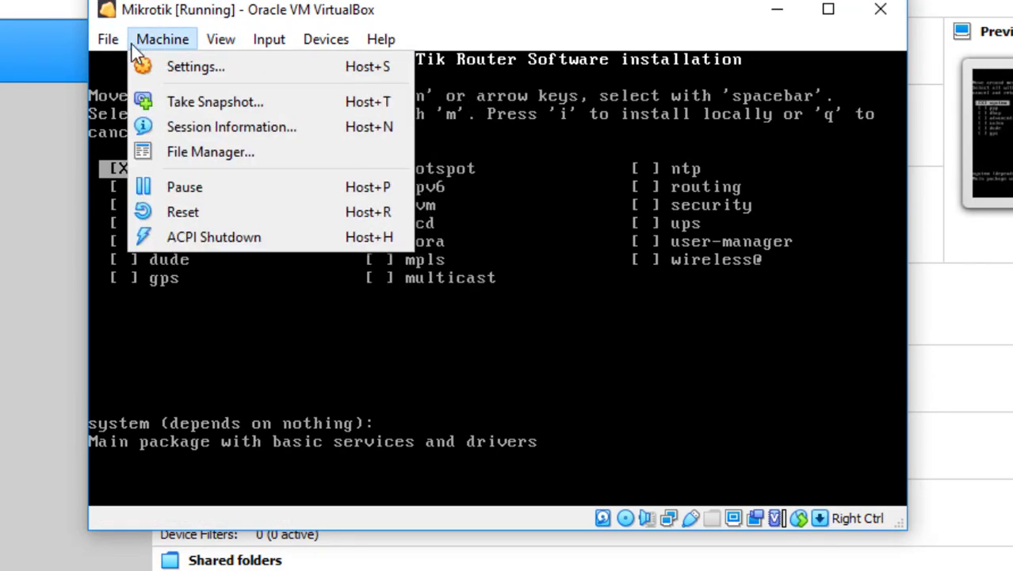
{"action": "left_click", "coordinate": [218, 240]}
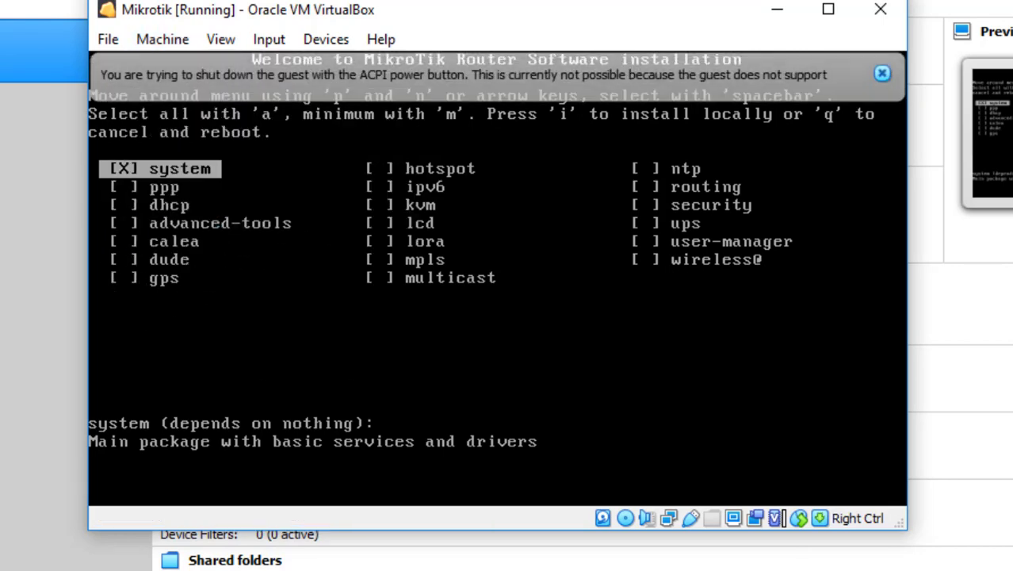
{"action": "left_click", "coordinate": [882, 74]}
- Remove the mikrotik-6.47.3.iso image from the running machine's optical drive in its storage settings and apply the change
{"action": "left_click", "coordinate": [98, 41]}
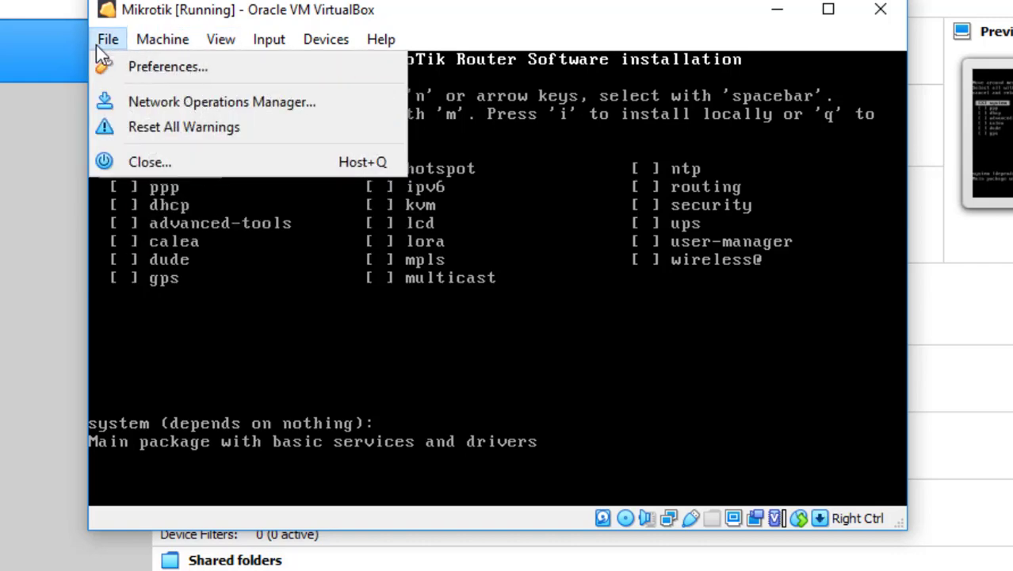
{"action": "mouse_move", "coordinate": [163, 45]}
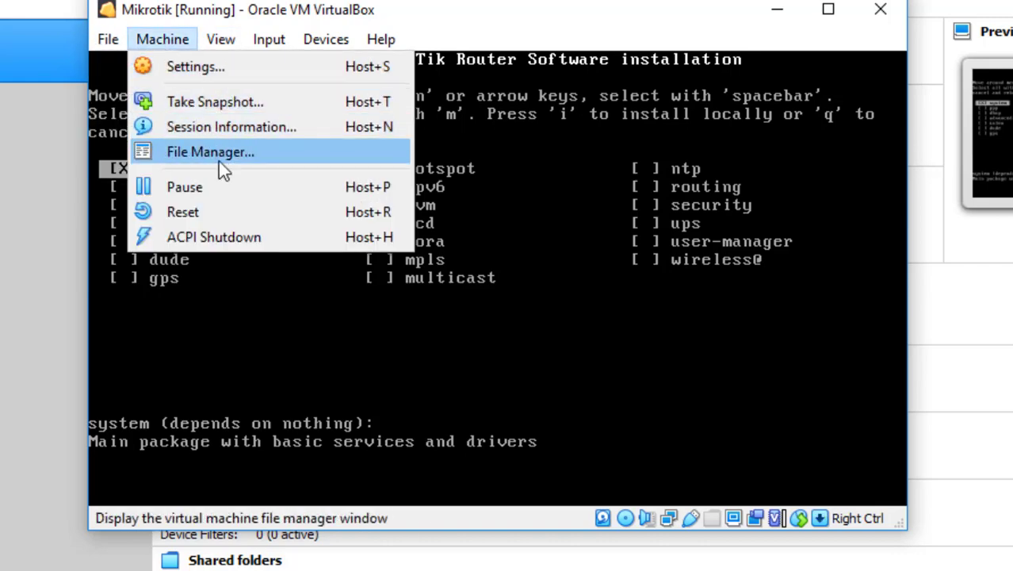
{"action": "mouse_move", "coordinate": [226, 40]}
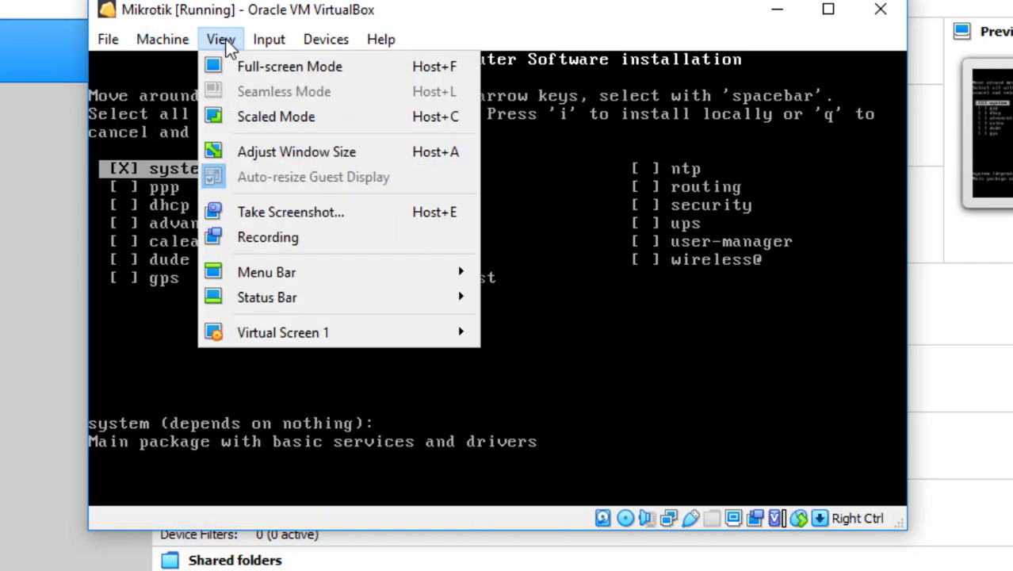
{"action": "left_click", "coordinate": [162, 71]}
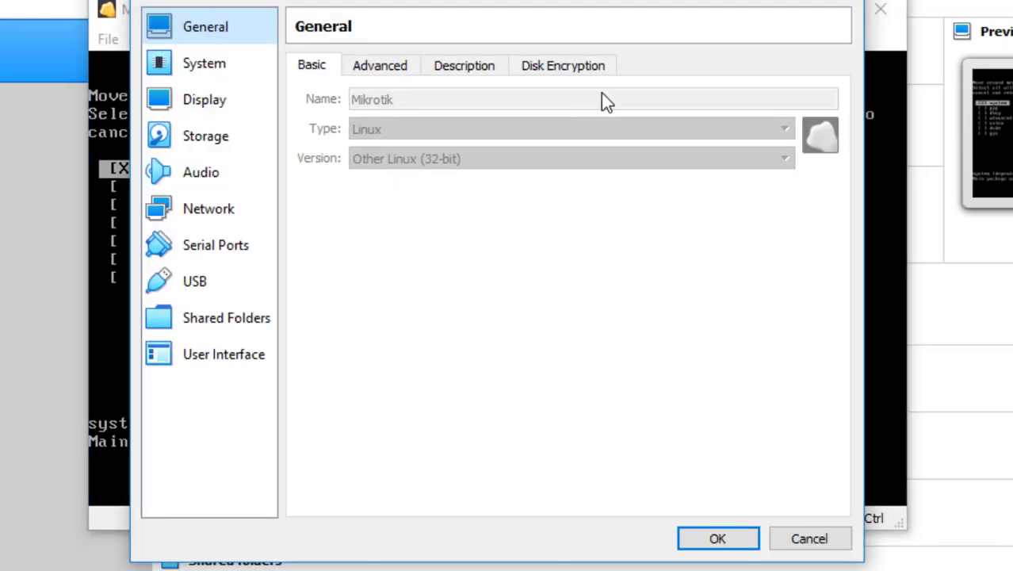
{"action": "left_click", "coordinate": [212, 210]}
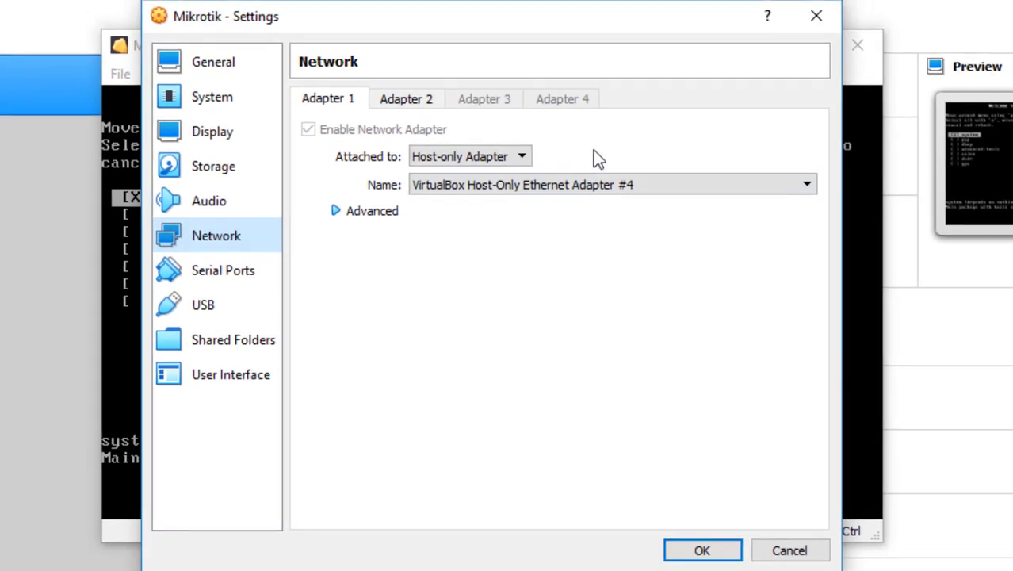
{"action": "left_click", "coordinate": [236, 169]}
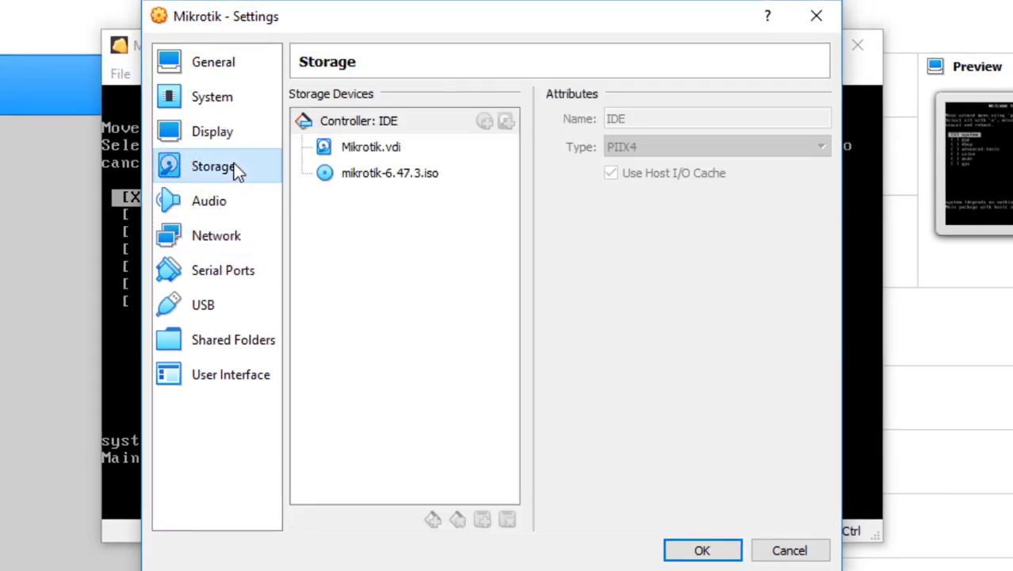
{"action": "left_click", "coordinate": [387, 176]}
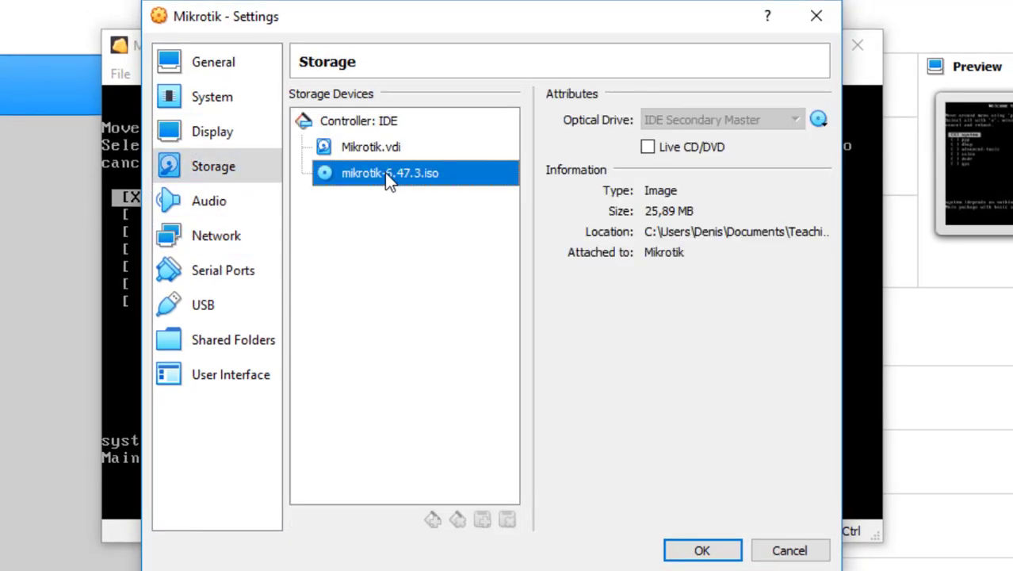
{"action": "left_click", "coordinate": [818, 121]}
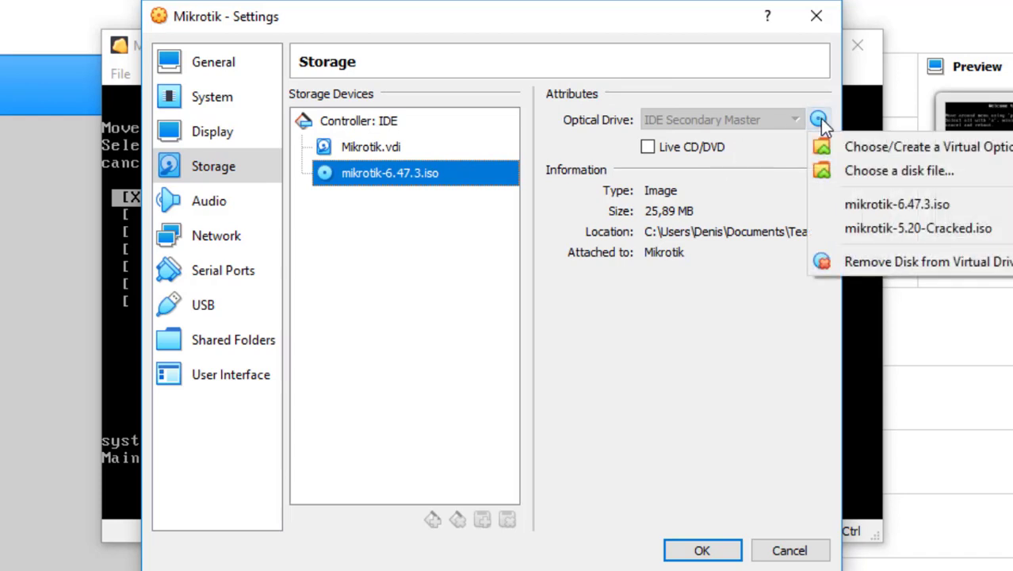
{"action": "left_click", "coordinate": [831, 265]}
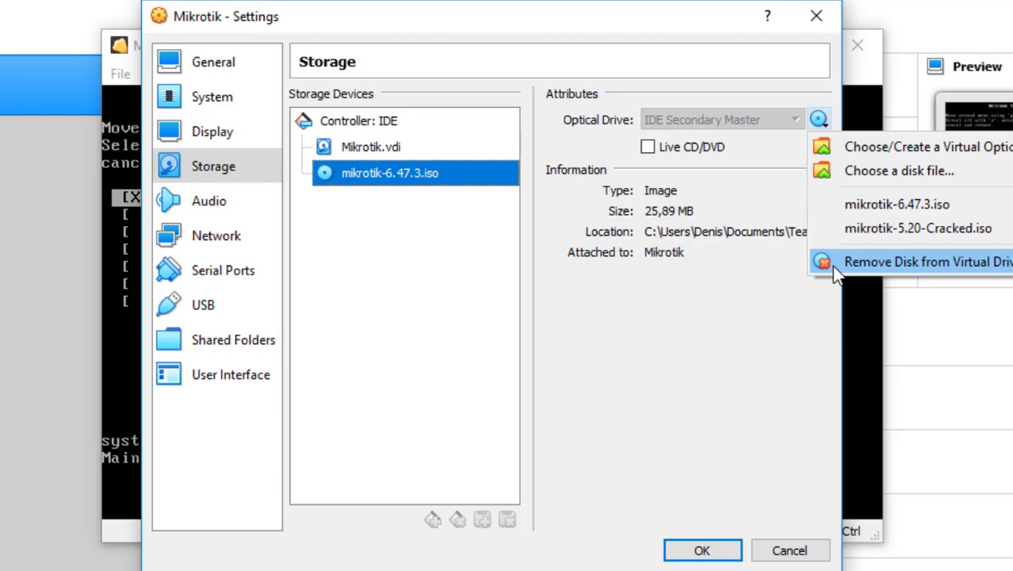
{"action": "left_click", "coordinate": [831, 265]}
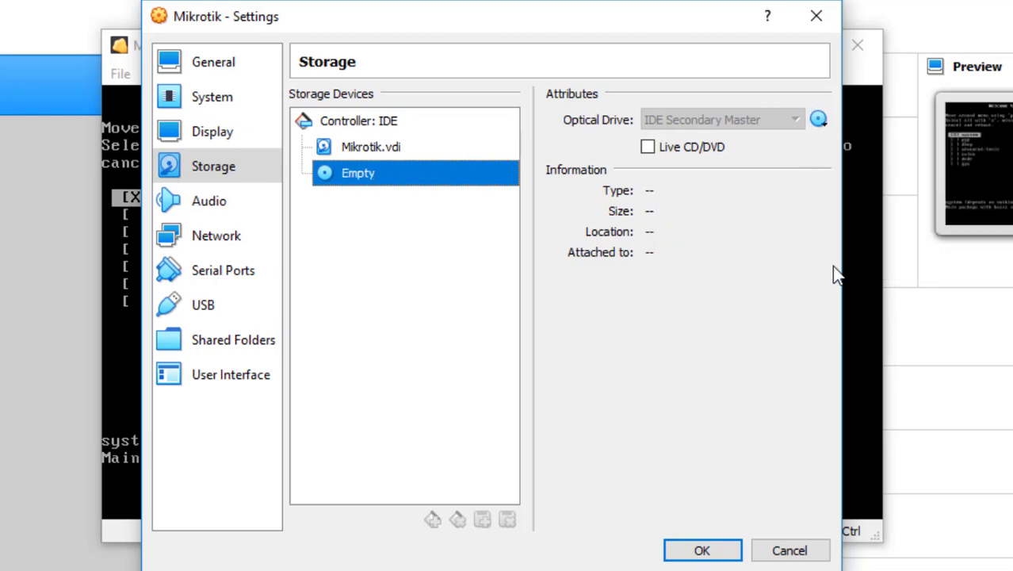
{"action": "left_click", "coordinate": [703, 551]}
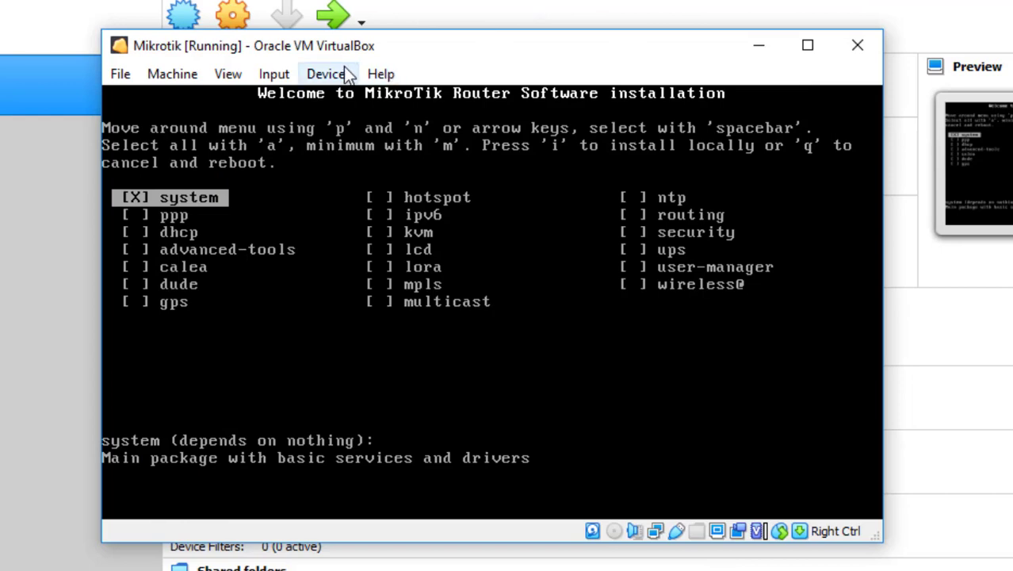
- Close the Mikrotik virtual machine by powering it off
{"action": "left_click", "coordinate": [851, 49]}
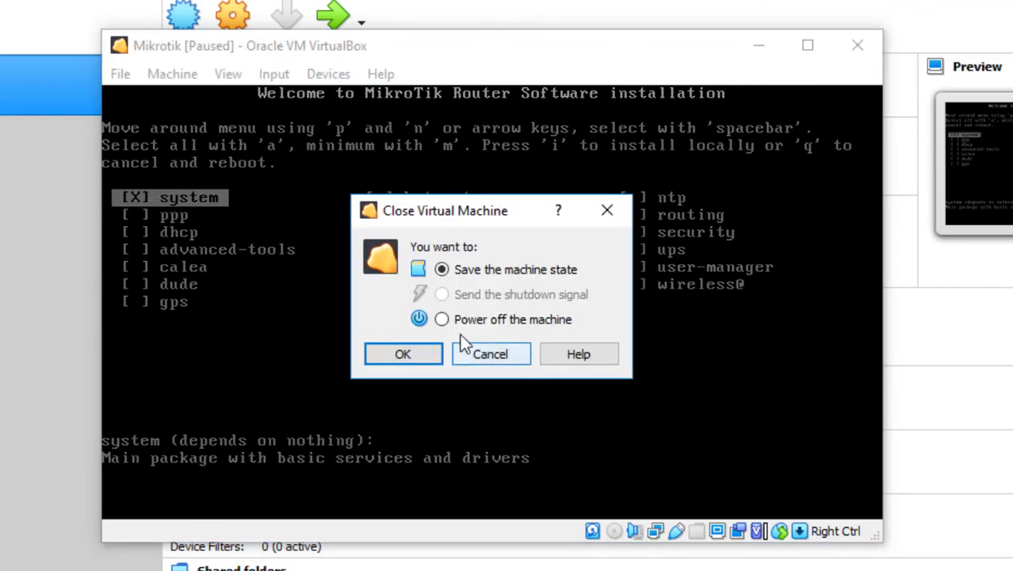
{"action": "left_click", "coordinate": [481, 318]}
{"action": "left_click", "coordinate": [402, 354]}
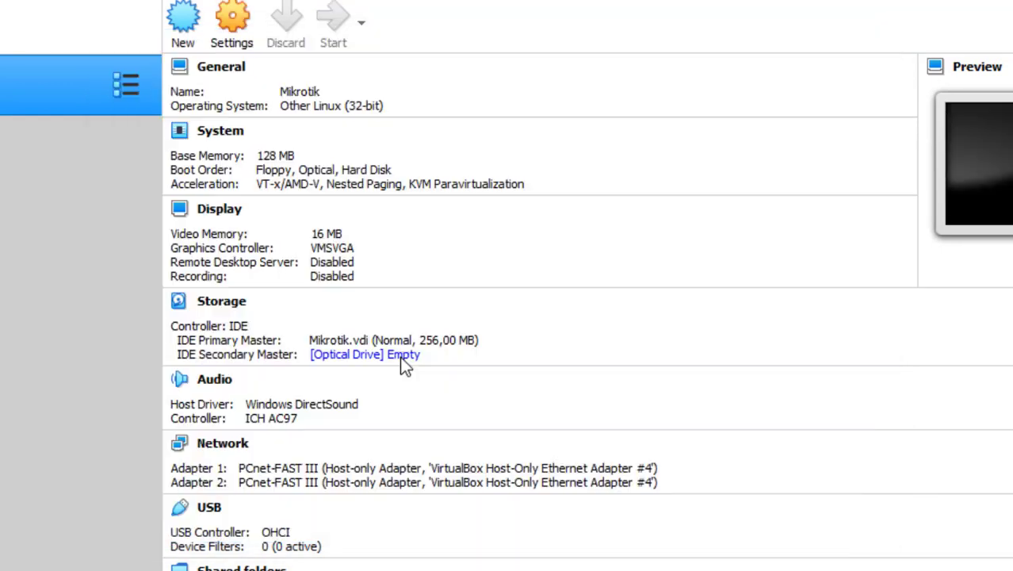
- Start the Mikrotik virtual machine again and dismiss the keyboard capture and mouse integration notifications
{"action": "left_click", "coordinate": [334, 28]}
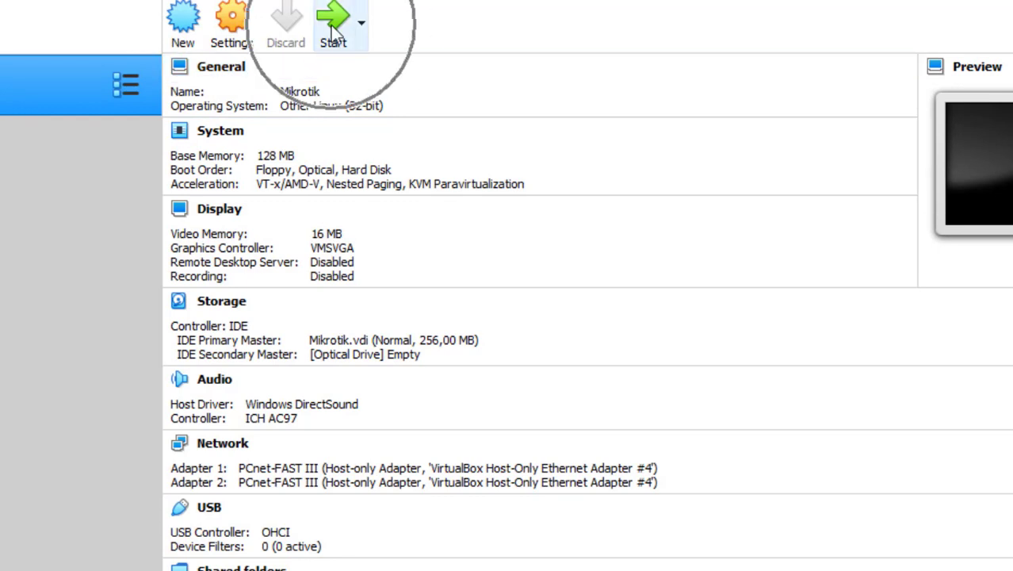
{"action": "key", "text": "ctrl"}
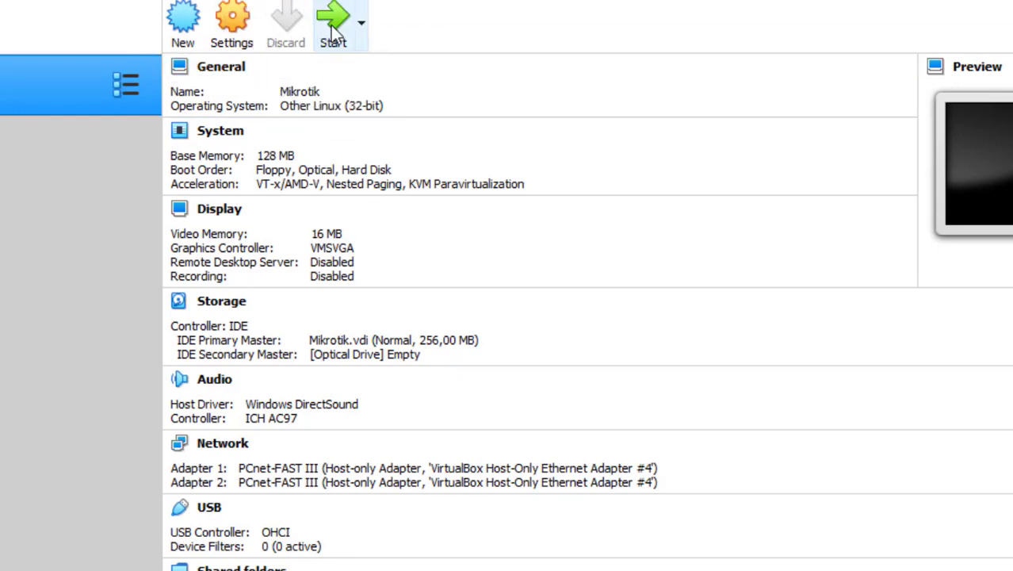
{"action": "left_click", "coordinate": [332, 28]}
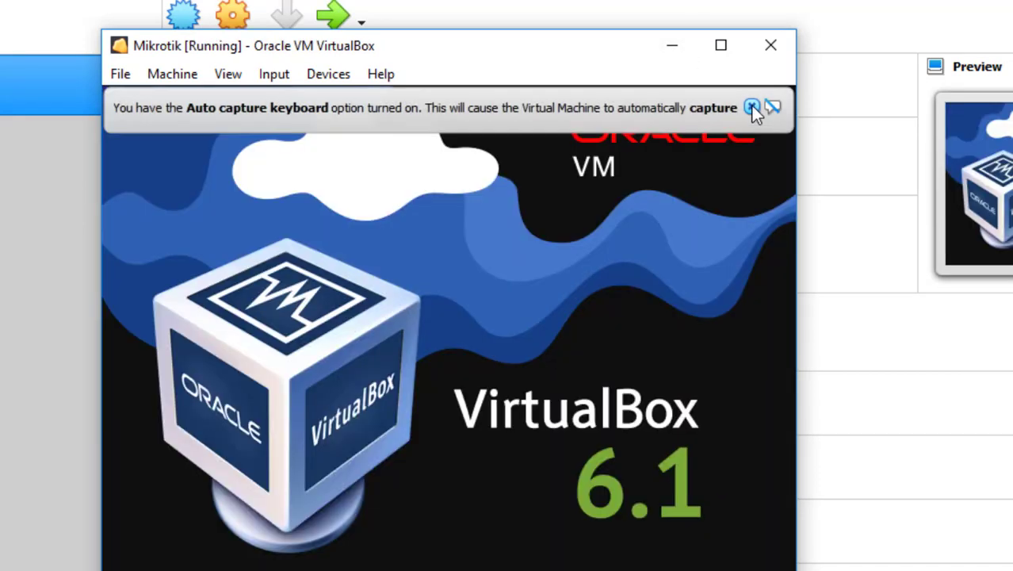
{"action": "left_click", "coordinate": [751, 107]}
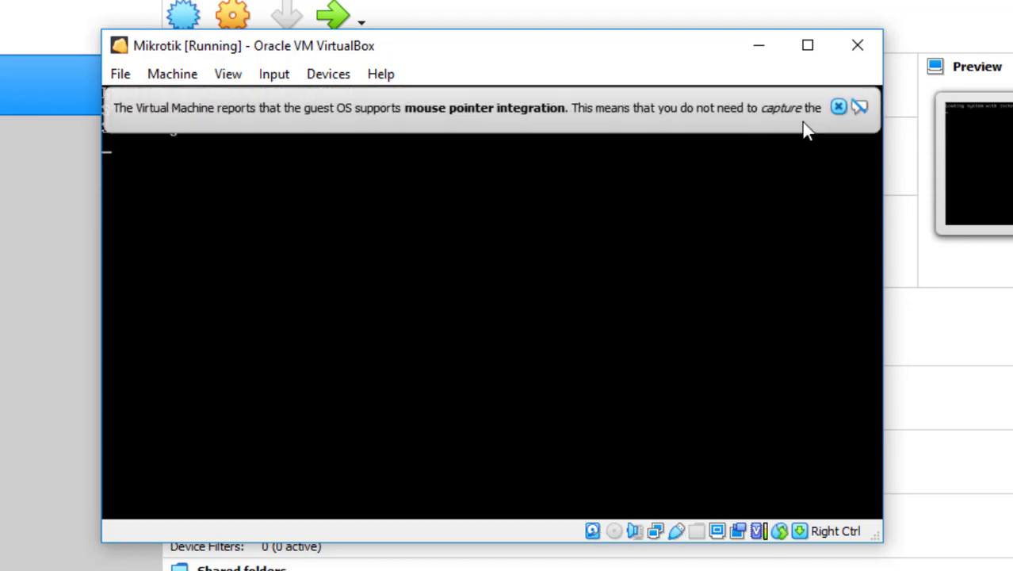
{"action": "left_click", "coordinate": [836, 108]}
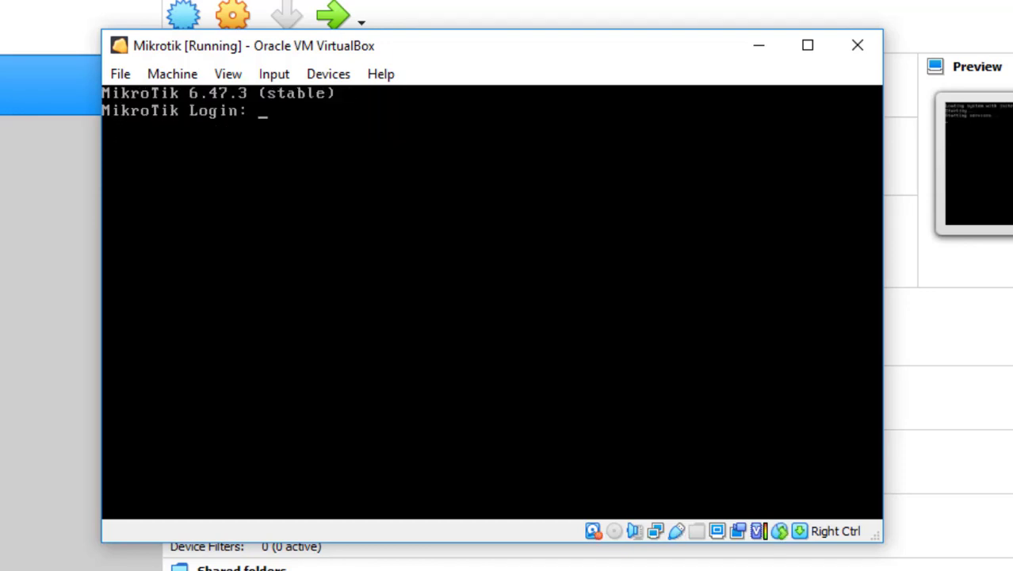
- Log in at the MikroTik console as admin without entering a password
{"action": "left_click", "coordinate": [188, 113]}
{"action": "key", "text": "ctrl"}
{"action": "key", "text": "ctrl"}
{"action": "key", "text": "ctrl"}
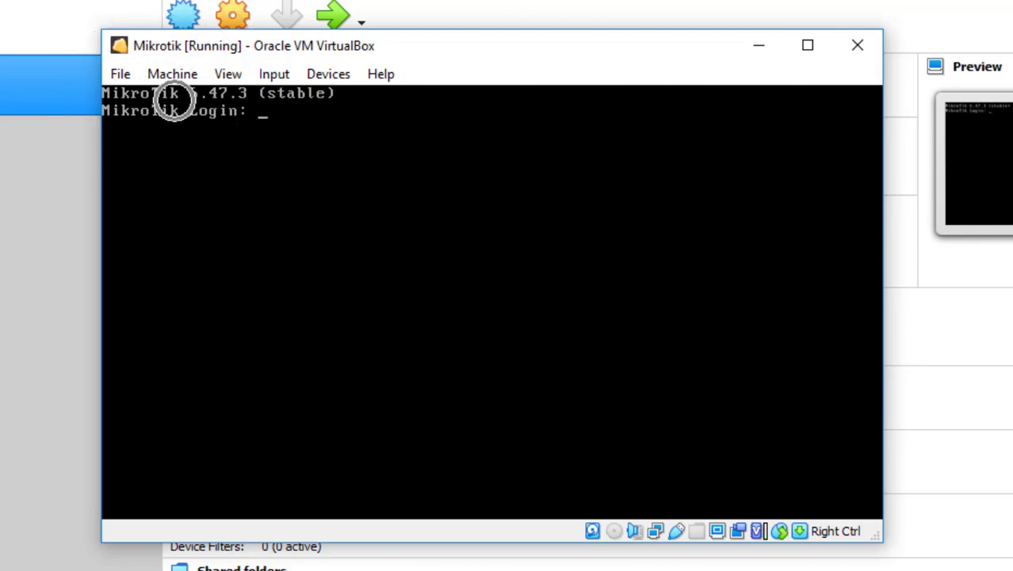
{"action": "type", "text": "adm"}
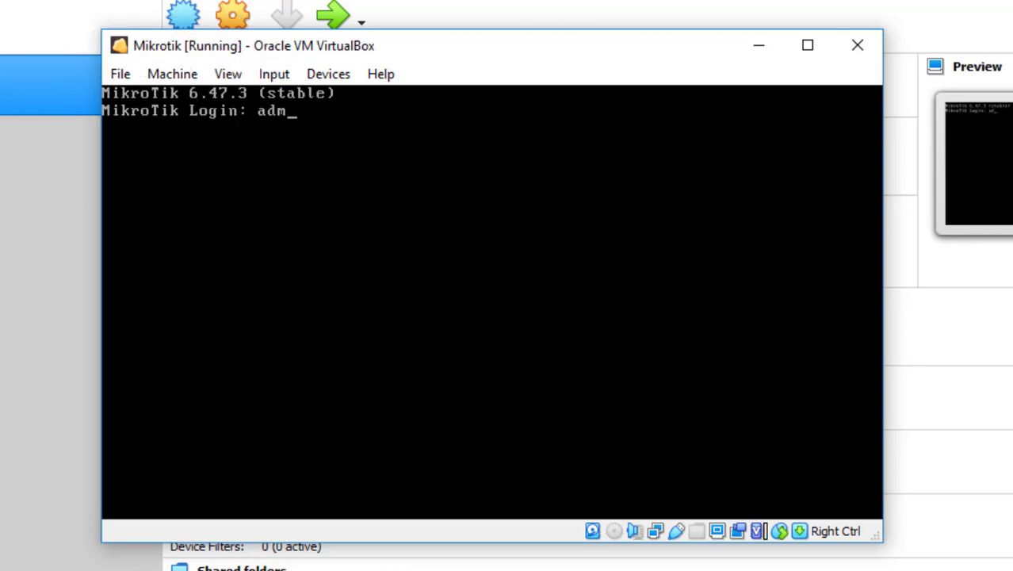
{"action": "type", "text": "in"}
{"action": "key", "text": "Return"}
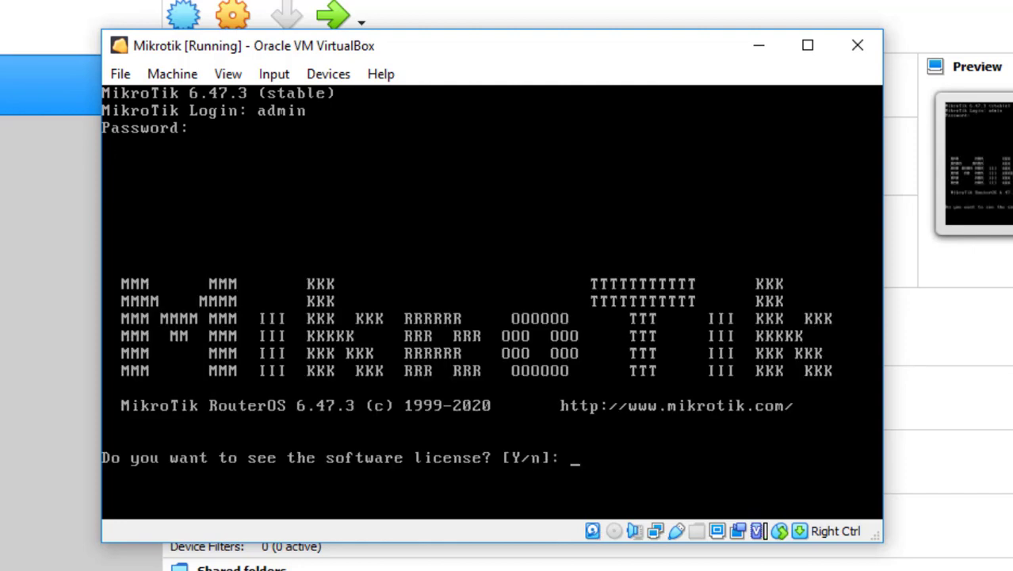
- Answer y to view the software license, page through it and continue to the RouterOS command prompt
{"action": "type", "text": "y"}
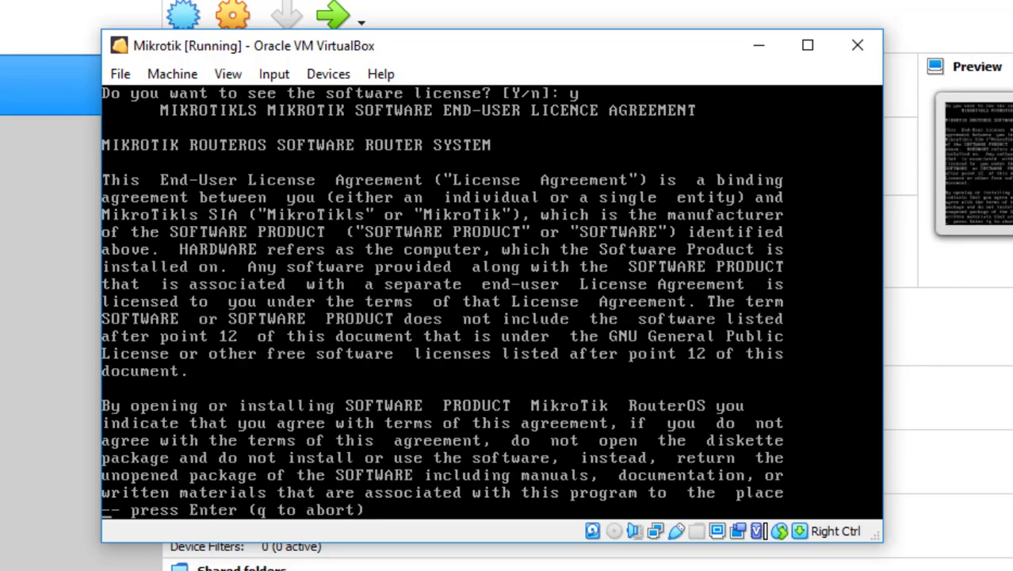
{"action": "key", "text": "Return"}
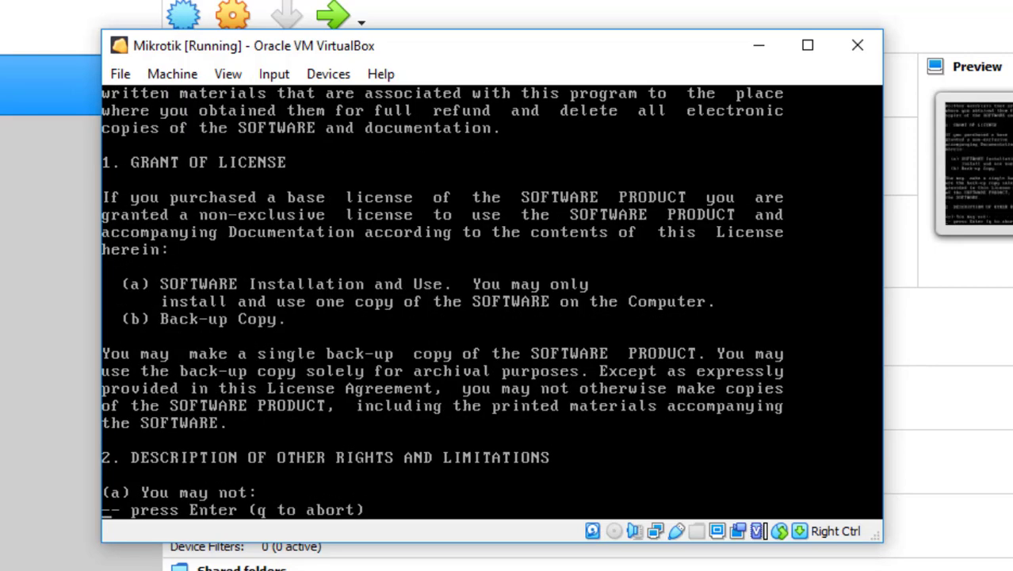
{"action": "key", "text": "Return"}
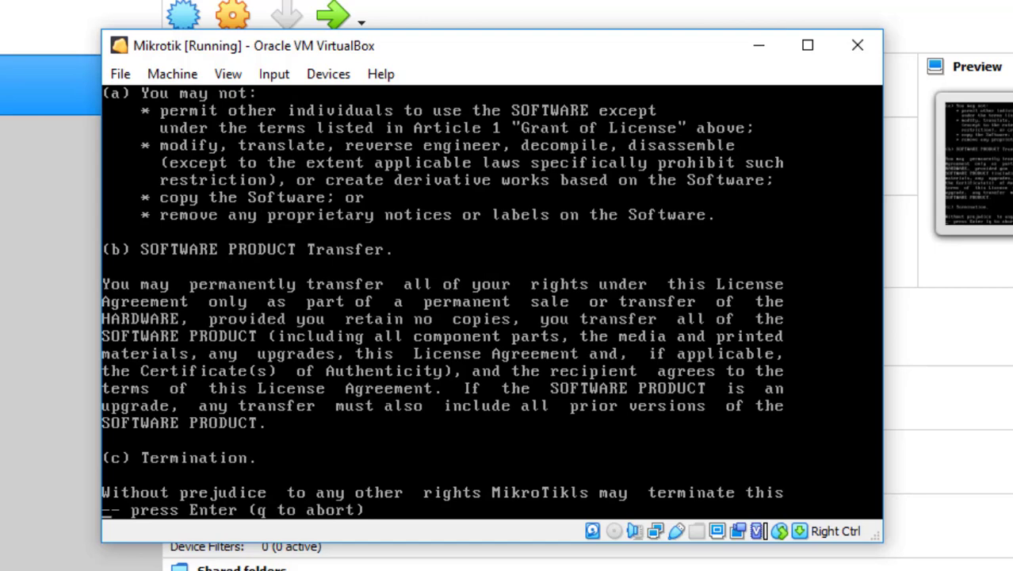
{"action": "key", "text": "Return"}
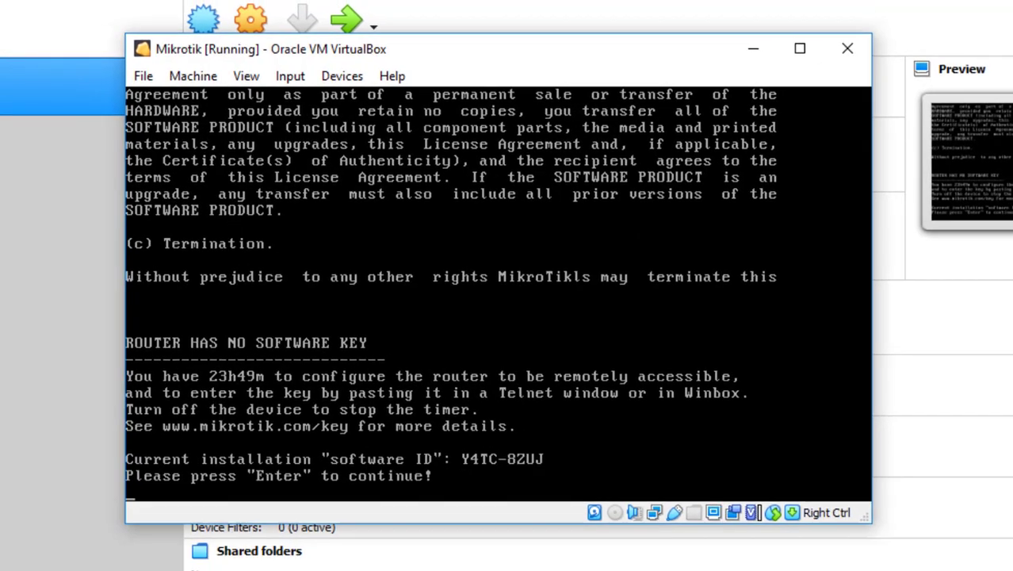
{"action": "key", "text": "Return"}
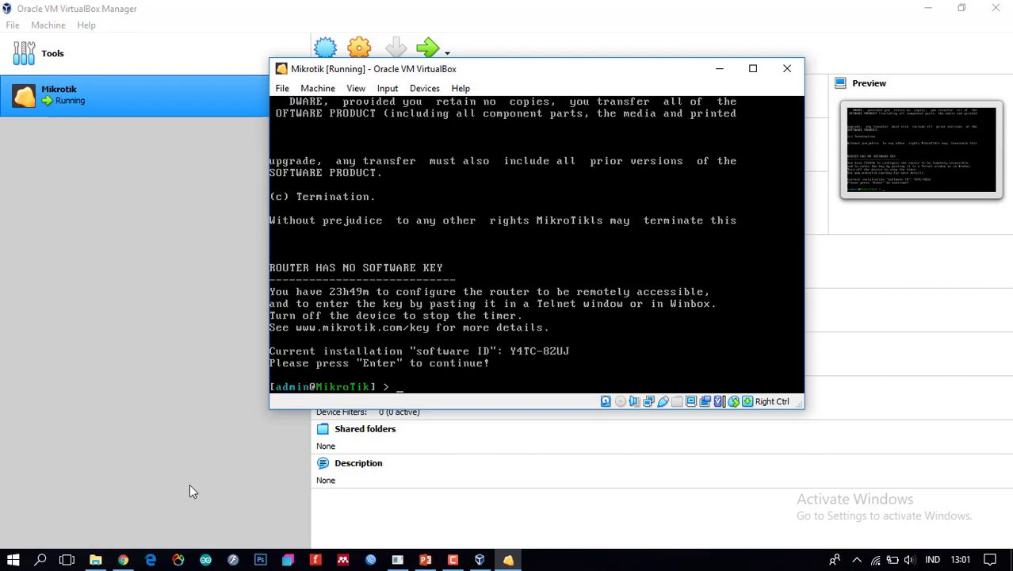
- Switch to WinBox, move the virtual machine window beside it and bring WinBox back to the front
{"action": "left_click", "coordinate": [368, 560]}
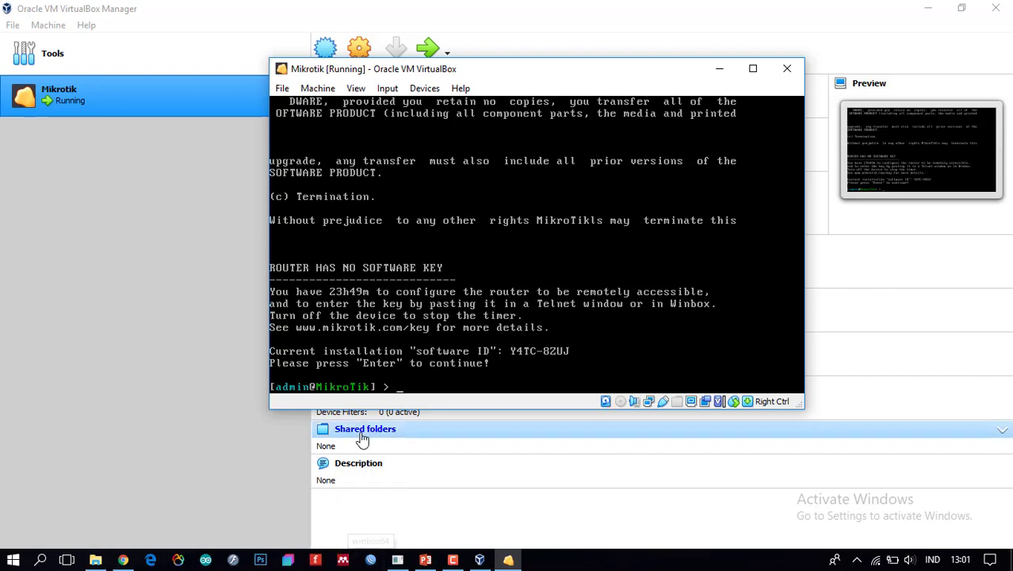
{"action": "left_click", "coordinate": [371, 559]}
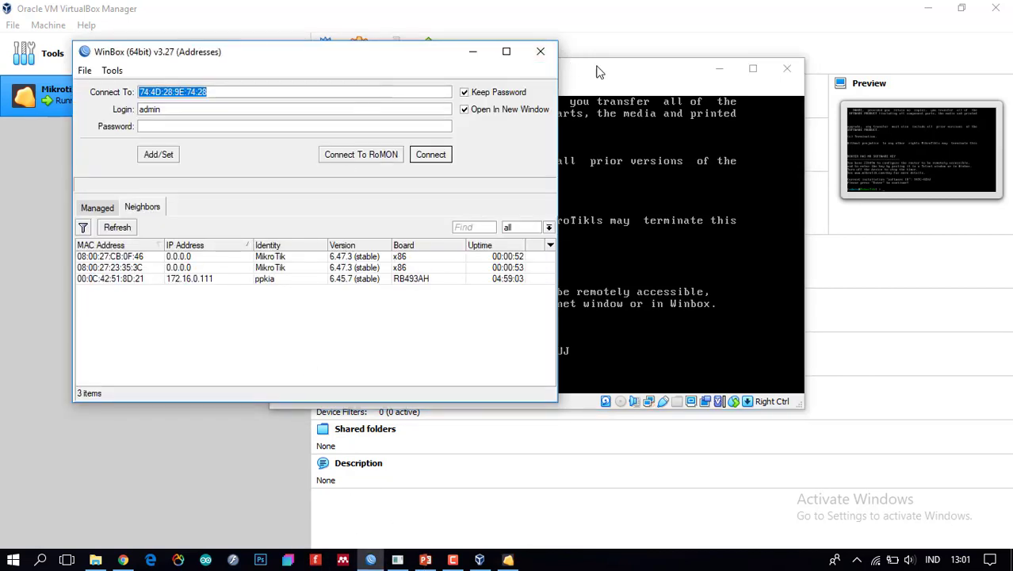
{"action": "left_click_drag", "start_coordinate": [596, 69], "coordinate": [779, 74]}
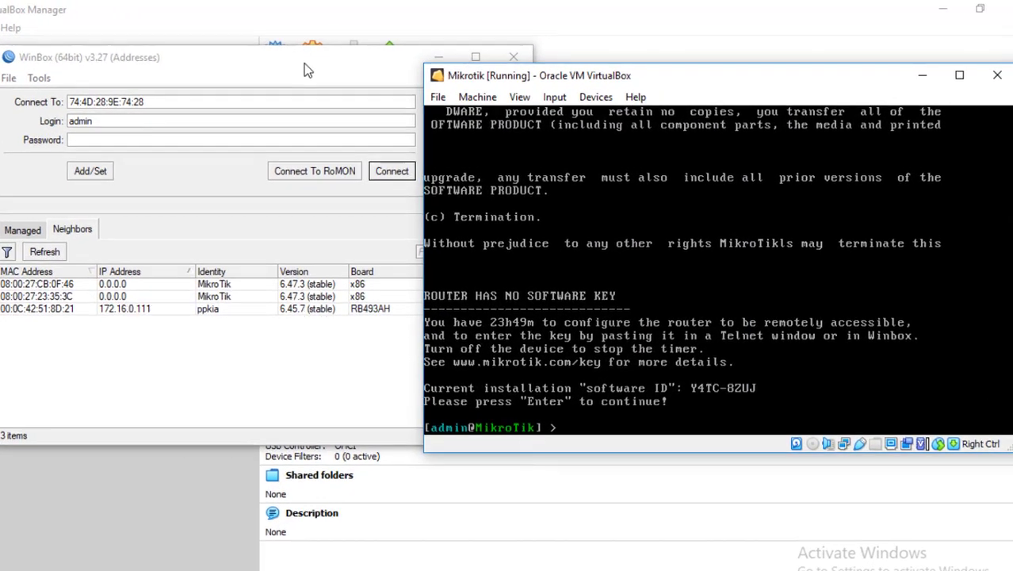
{"action": "left_click", "coordinate": [353, 58]}
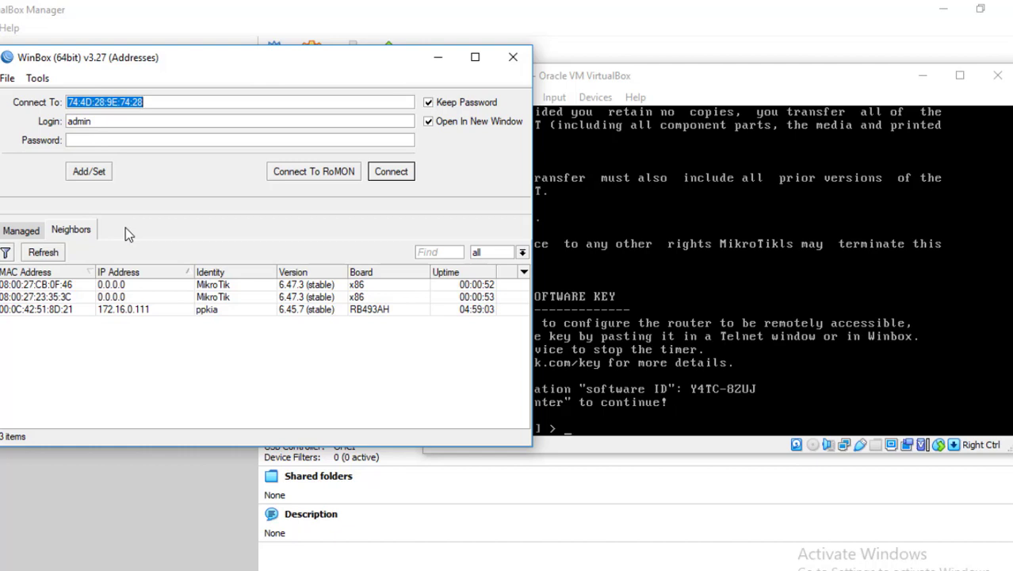
- Compare the discovered routers in the neighbors list by MAC address, IP address and identity
{"action": "left_click", "coordinate": [124, 296]}
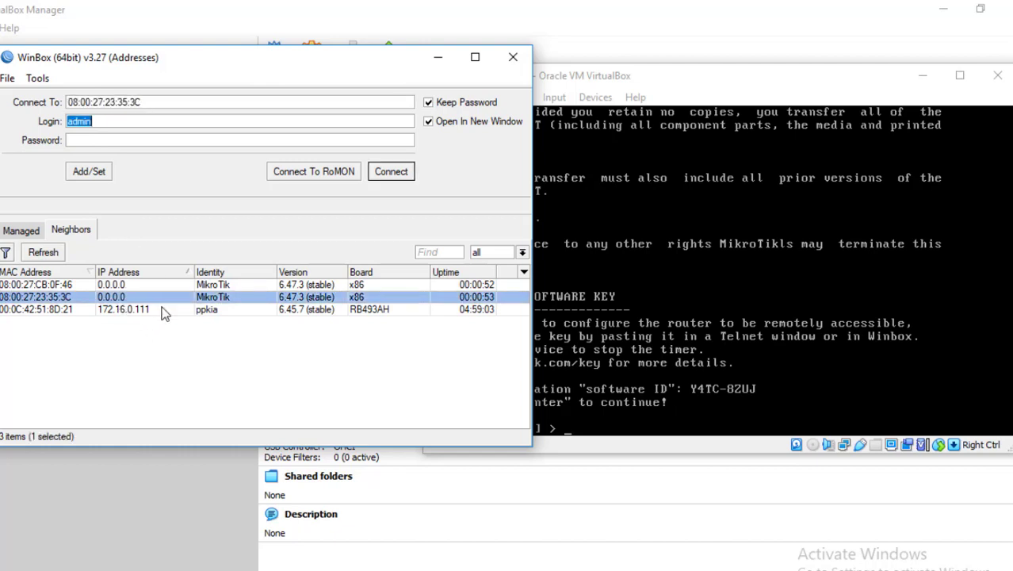
{"action": "left_click", "coordinate": [204, 310]}
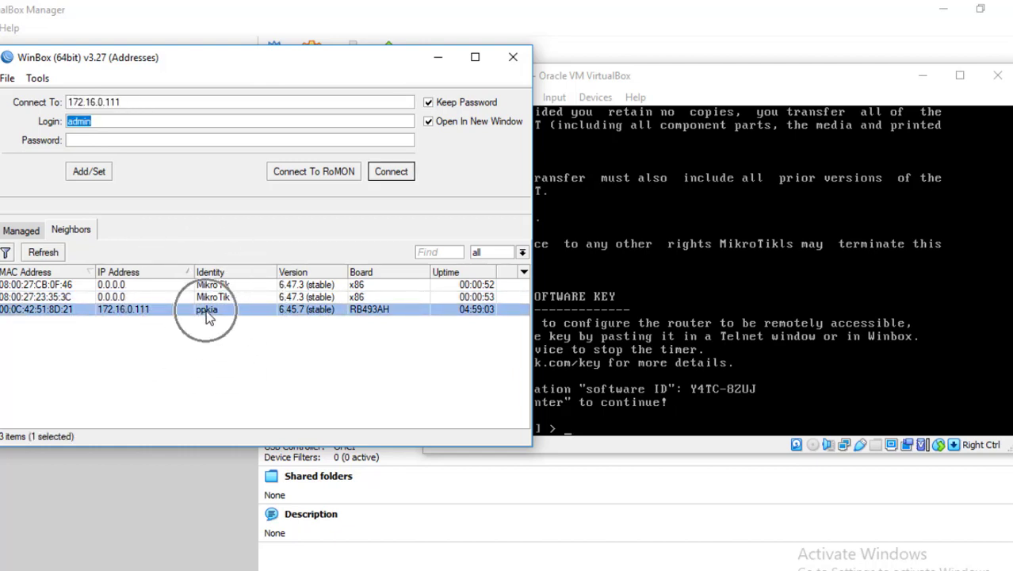
{"action": "left_click", "coordinate": [210, 297]}
{"action": "left_click", "coordinate": [219, 285]}
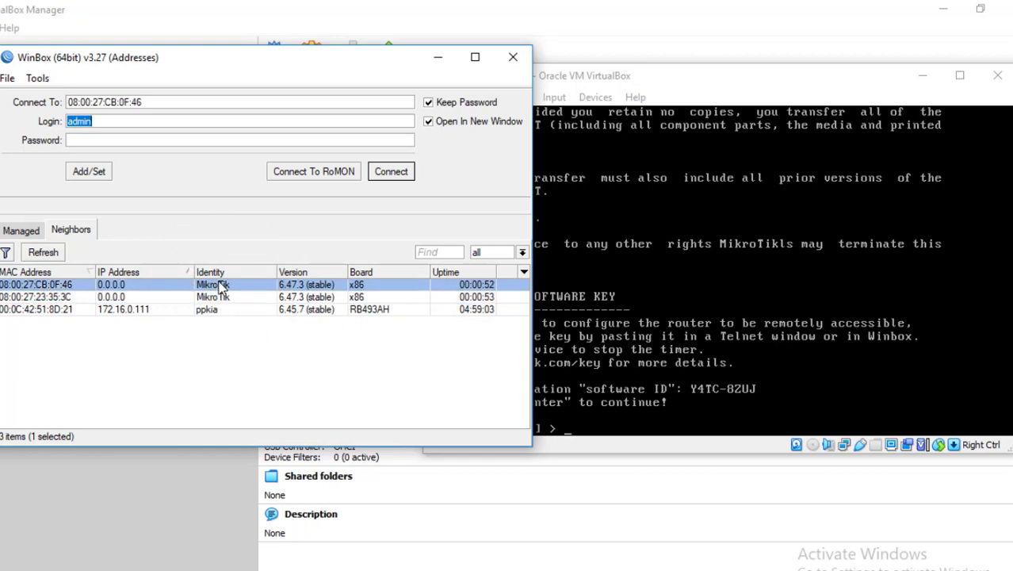
{"action": "left_click", "coordinate": [225, 297]}
{"action": "left_click", "coordinate": [224, 285]}
{"action": "left_click", "coordinate": [214, 296]}
{"action": "left_click", "coordinate": [212, 285]}
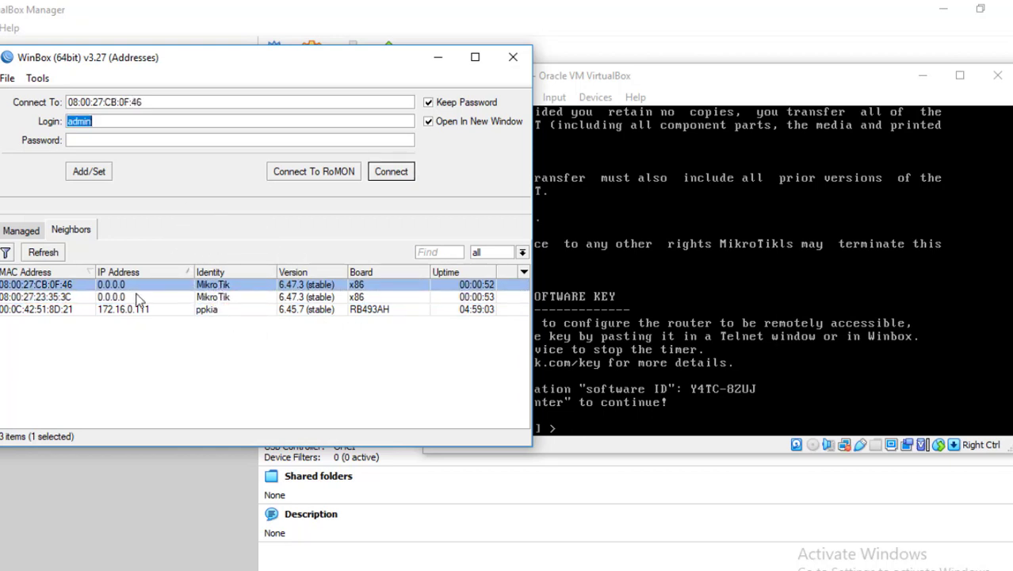
{"action": "left_click", "coordinate": [28, 297]}
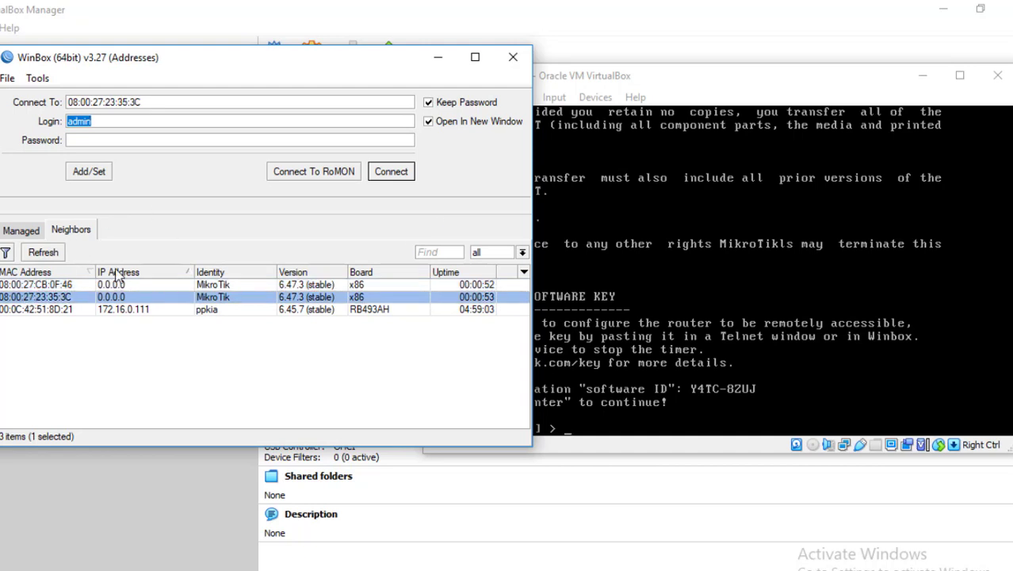
{"action": "left_click", "coordinate": [66, 285]}
- Connect as admin to the MikroTik neighbor with MAC address 08:00:27:23:35:3C and dismiss the RouterOS welcome notice
{"action": "left_click", "coordinate": [67, 296]}
{"action": "left_click", "coordinate": [123, 298]}
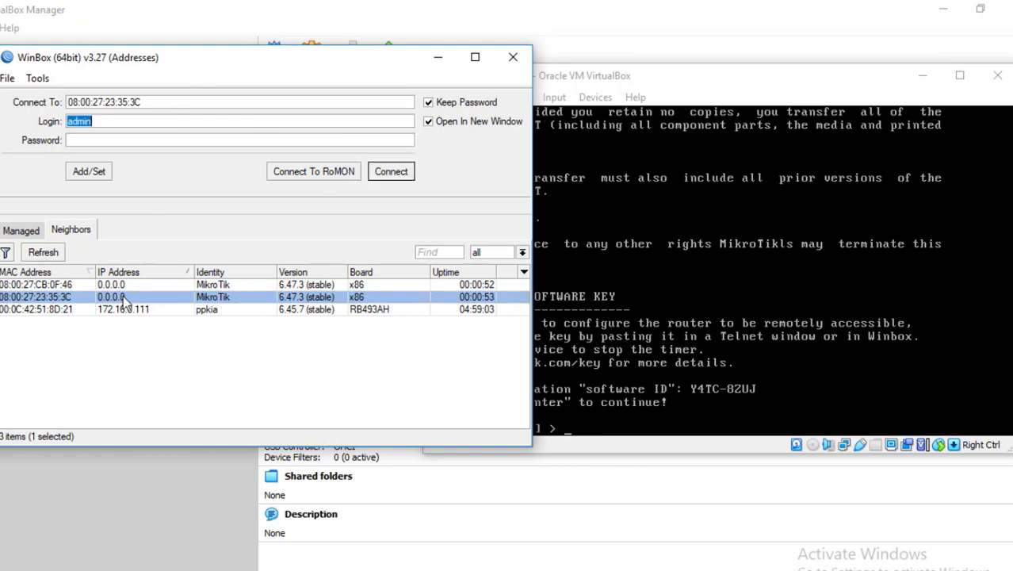
{"action": "left_click", "coordinate": [391, 173]}
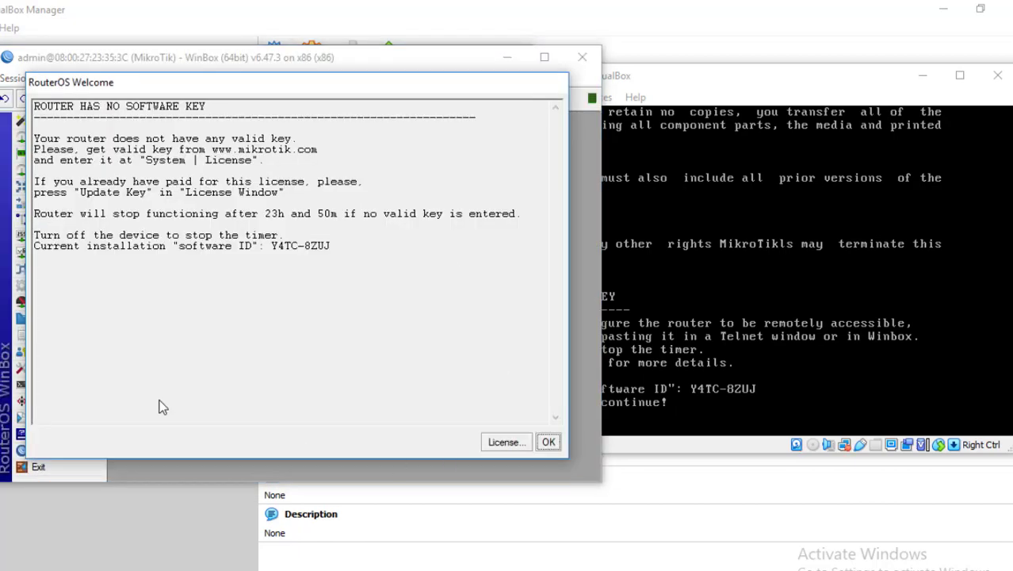
{"action": "left_click_drag", "start_coordinate": [242, 90], "coordinate": [472, 115]}
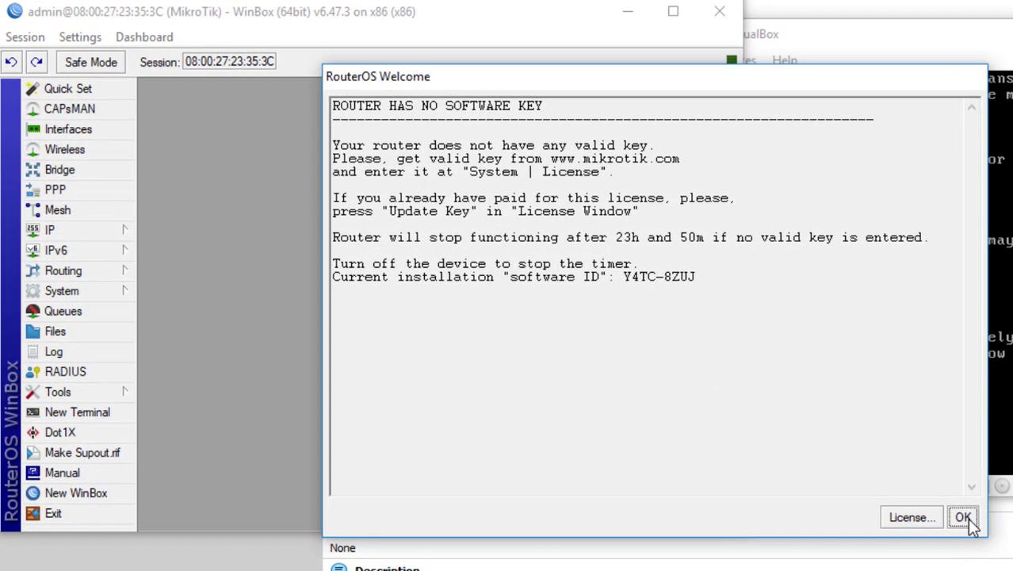
{"action": "left_click", "coordinate": [964, 518]}
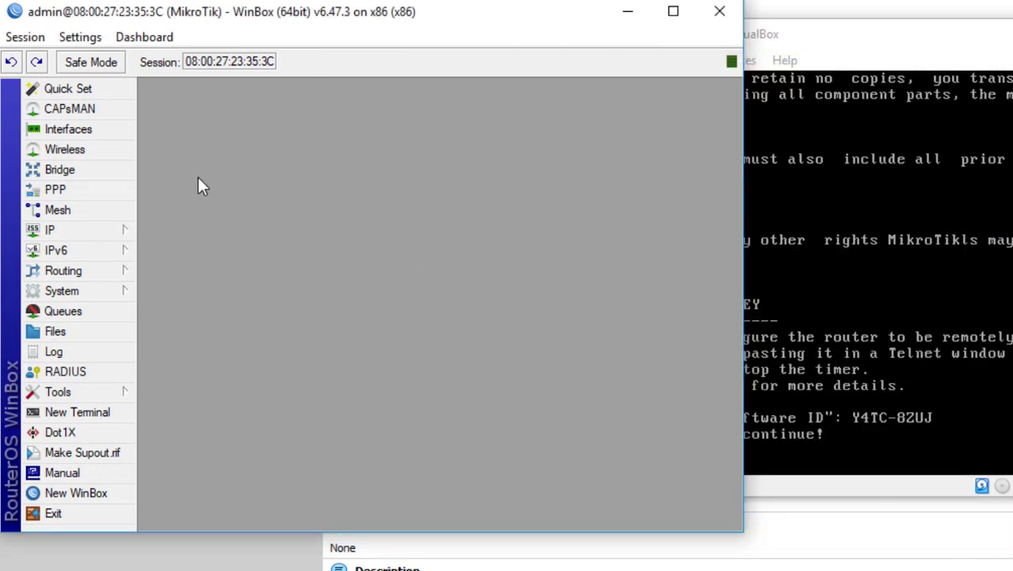
- Open the router's license details and examine the license level
{"action": "left_click", "coordinate": [92, 287]}
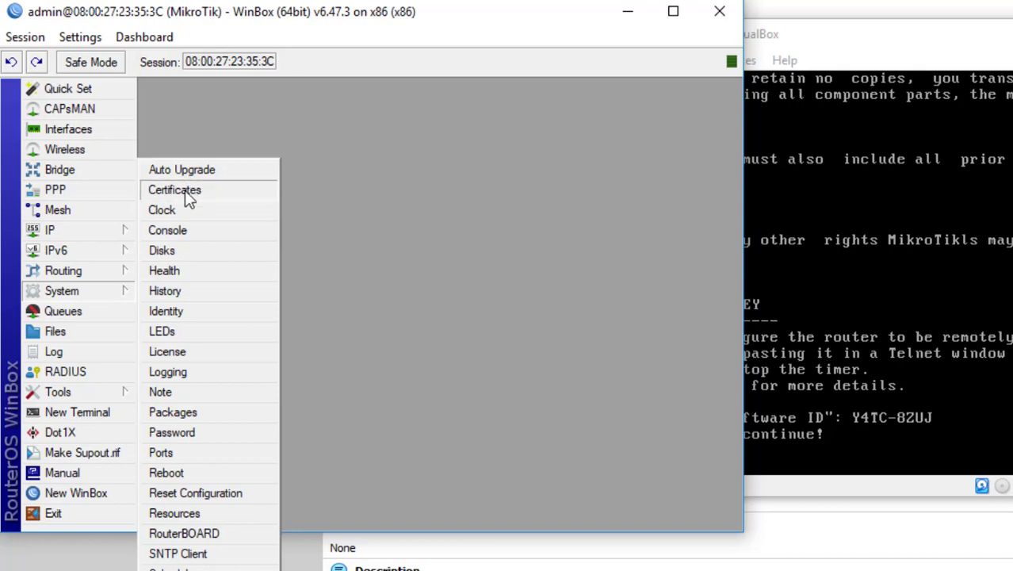
{"action": "left_click", "coordinate": [197, 356]}
{"action": "left_click_drag", "start_coordinate": [476, 214], "coordinate": [523, 189]}
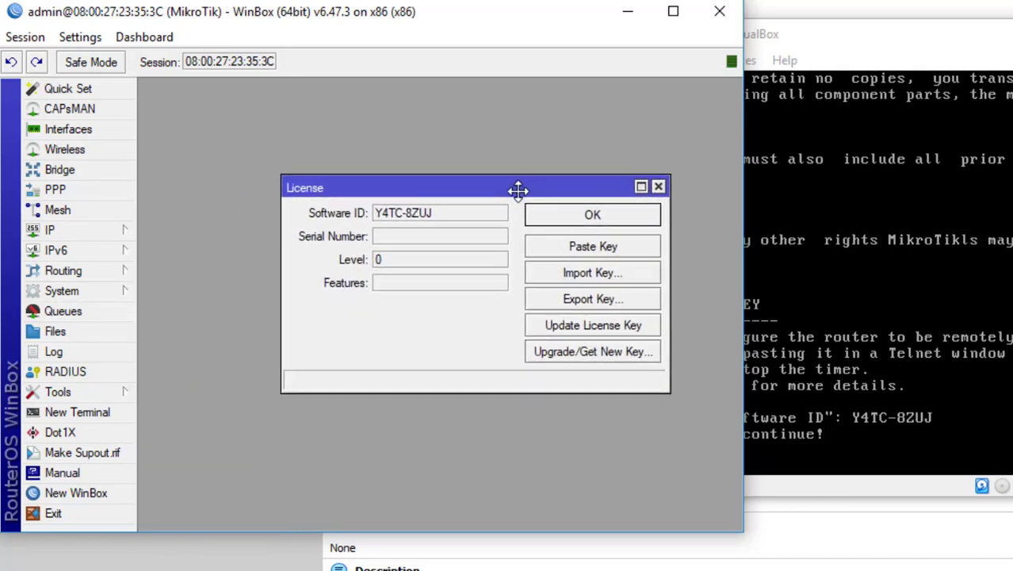
{"action": "left_click", "coordinate": [390, 261]}
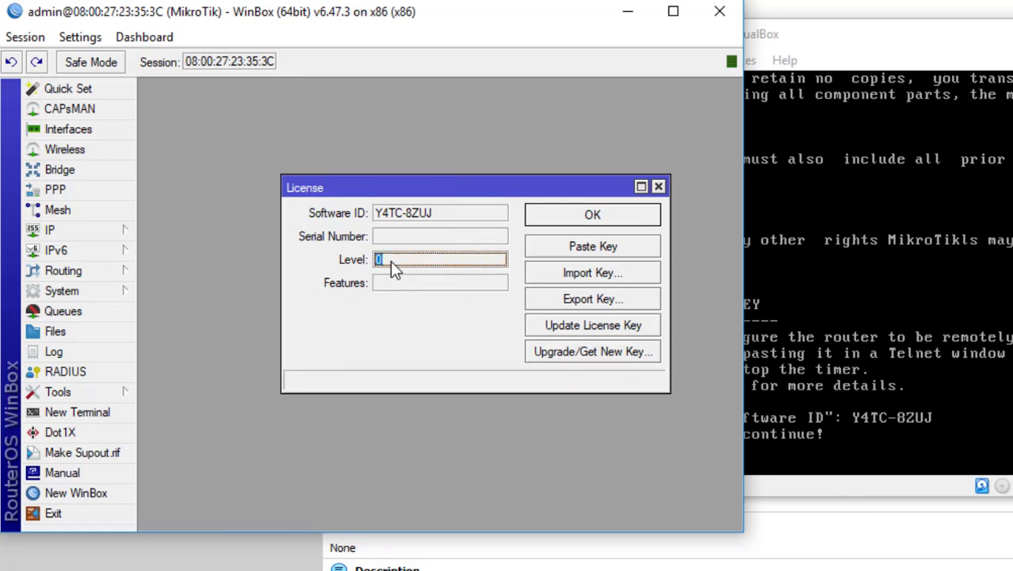
{"action": "key", "text": "ctrl"}
{"action": "key", "text": "ctrl"}
{"action": "key", "text": "ctrl"}
{"action": "key", "text": "ctrl"}
{"action": "key", "text": "ctrl"}
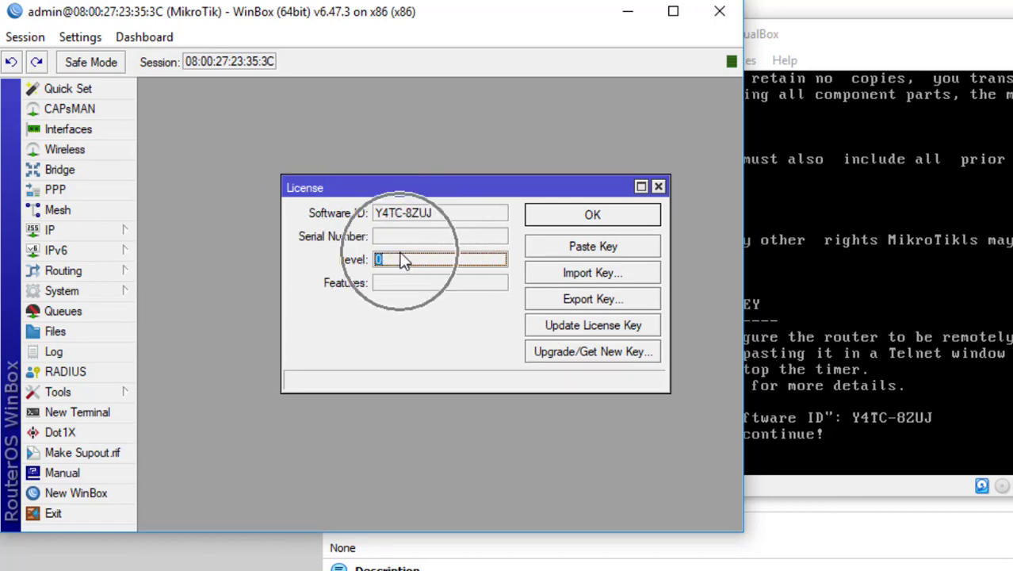
{"action": "key", "text": "ctrl"}
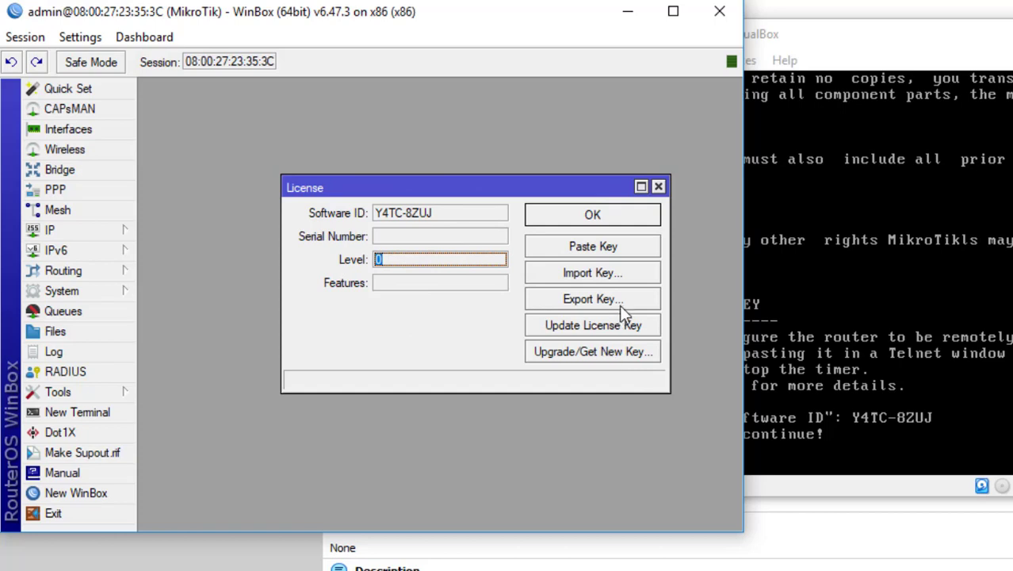
- View the form for upgrading or getting a new license key, then close it and the license details
{"action": "left_click", "coordinate": [604, 353]}
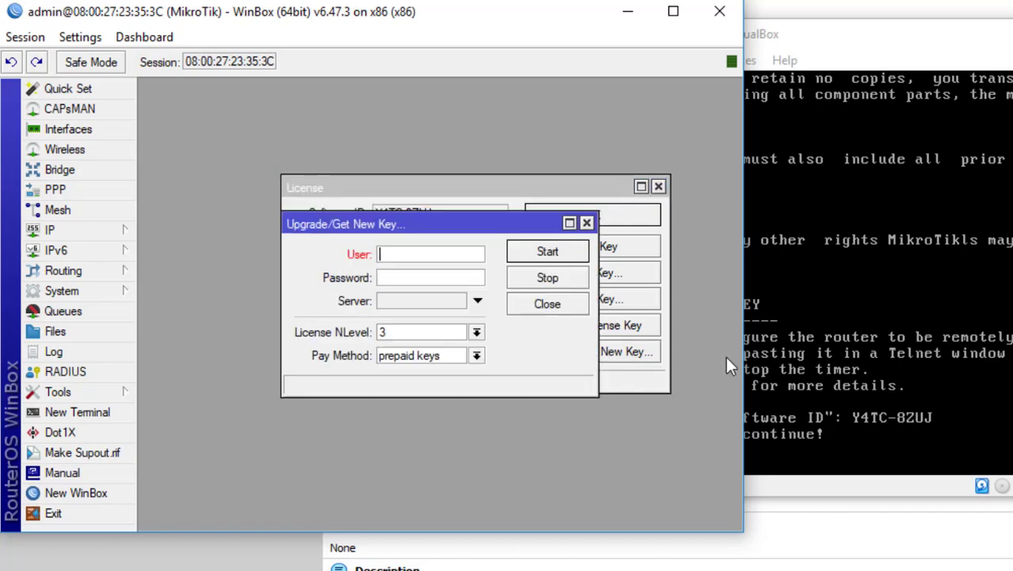
{"action": "left_click", "coordinate": [587, 224]}
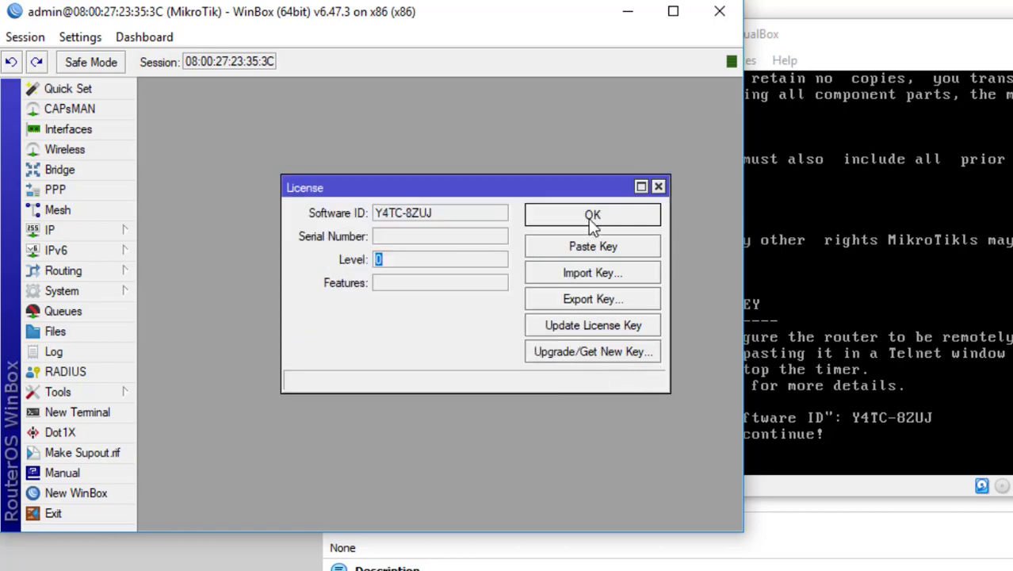
{"action": "left_click", "coordinate": [658, 186]}
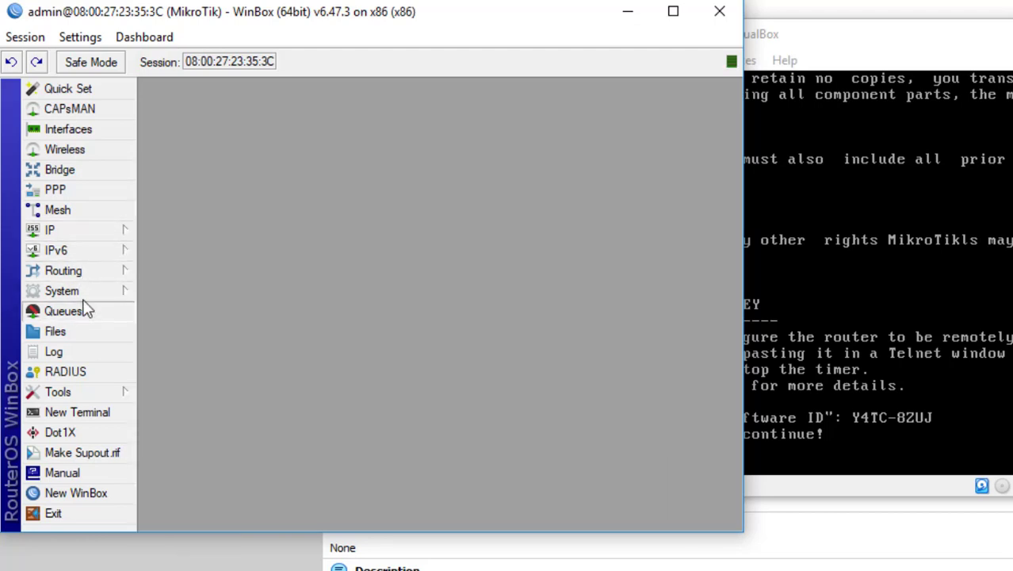
- Set the router's system identity to MikroTik_virtual
{"action": "mouse_move", "coordinate": [92, 302]}
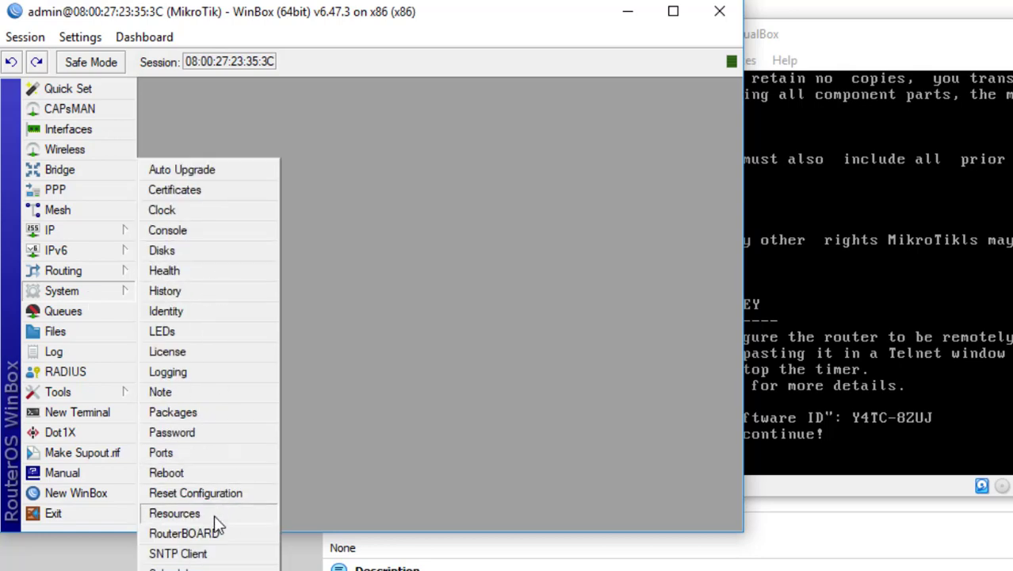
{"action": "left_click", "coordinate": [218, 311]}
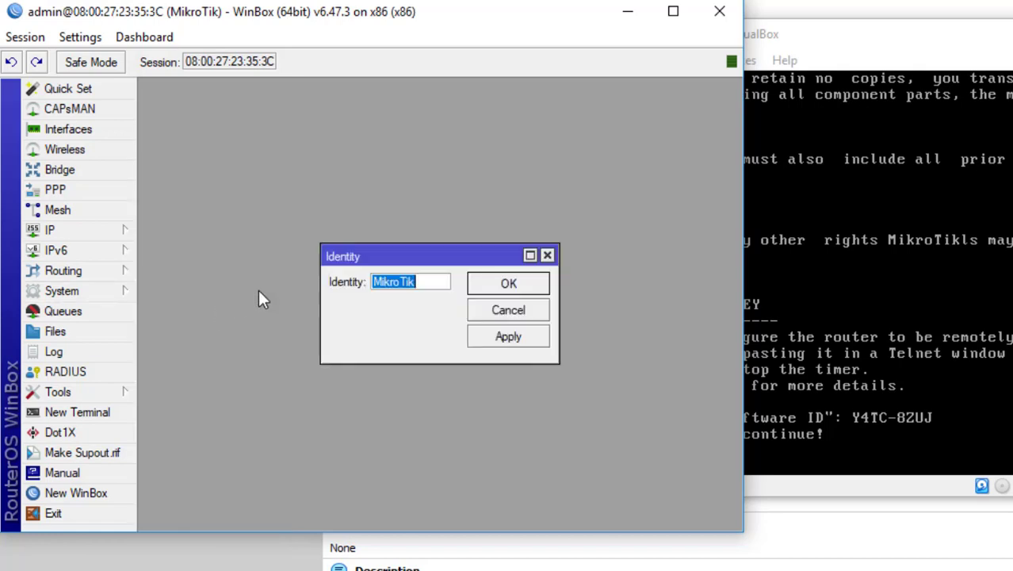
{"action": "left_click", "coordinate": [438, 286]}
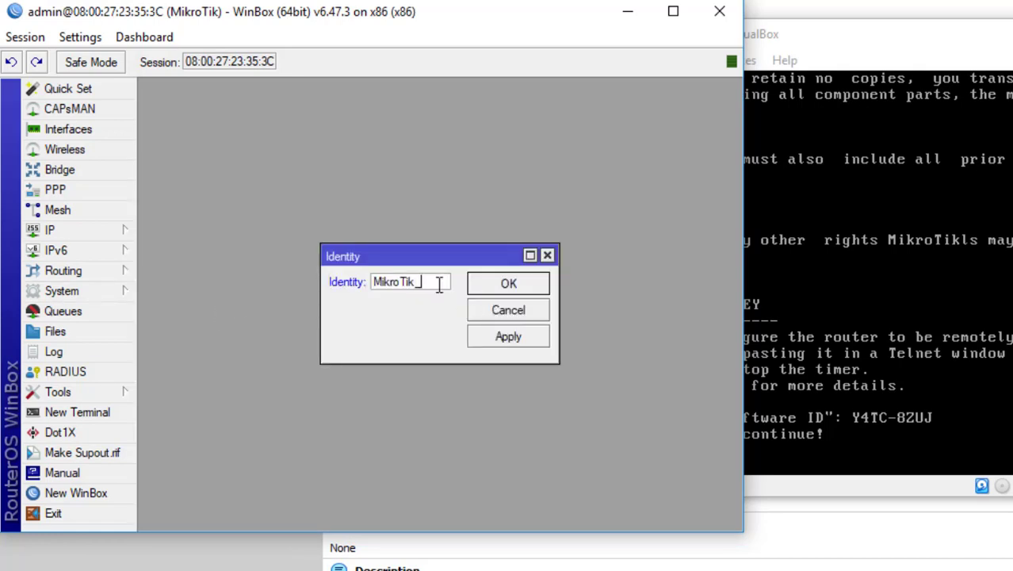
{"action": "type", "text": "_virtual"}
{"action": "left_click", "coordinate": [526, 285]}
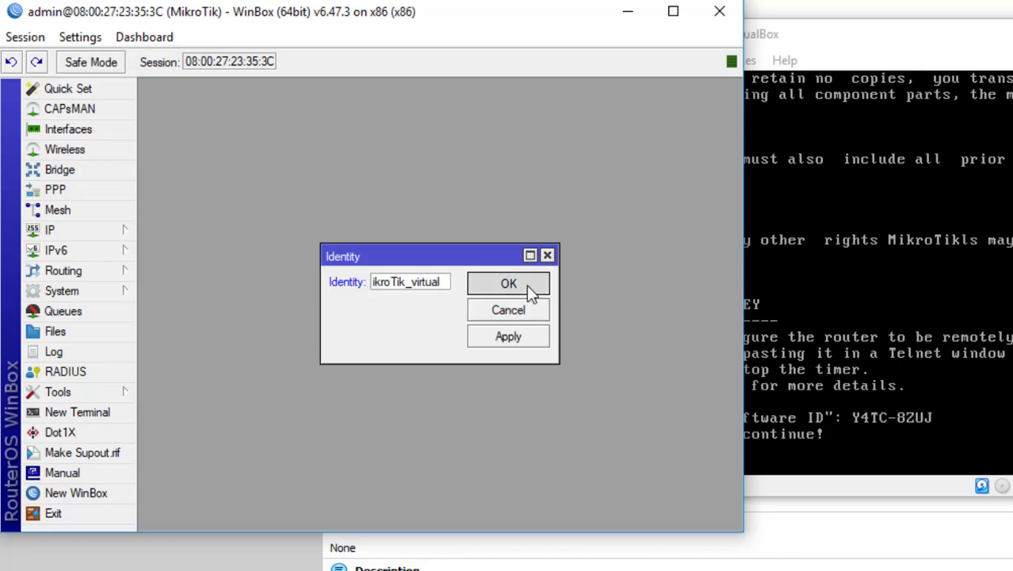
- Check the router's interface list for its Ethernet interfaces and close it
{"action": "left_click", "coordinate": [100, 134]}
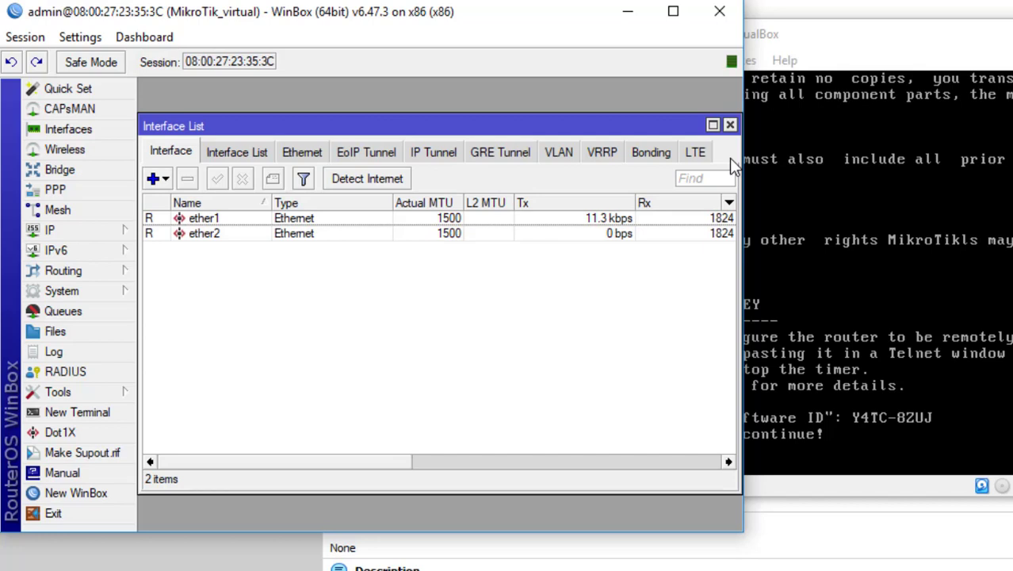
{"action": "left_click", "coordinate": [618, 222]}
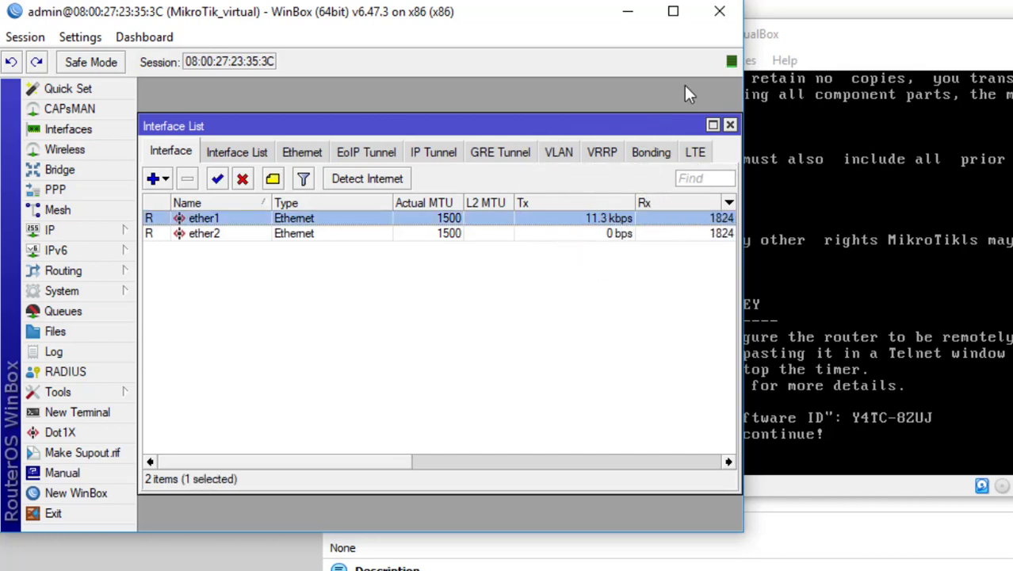
{"action": "left_click", "coordinate": [730, 126]}
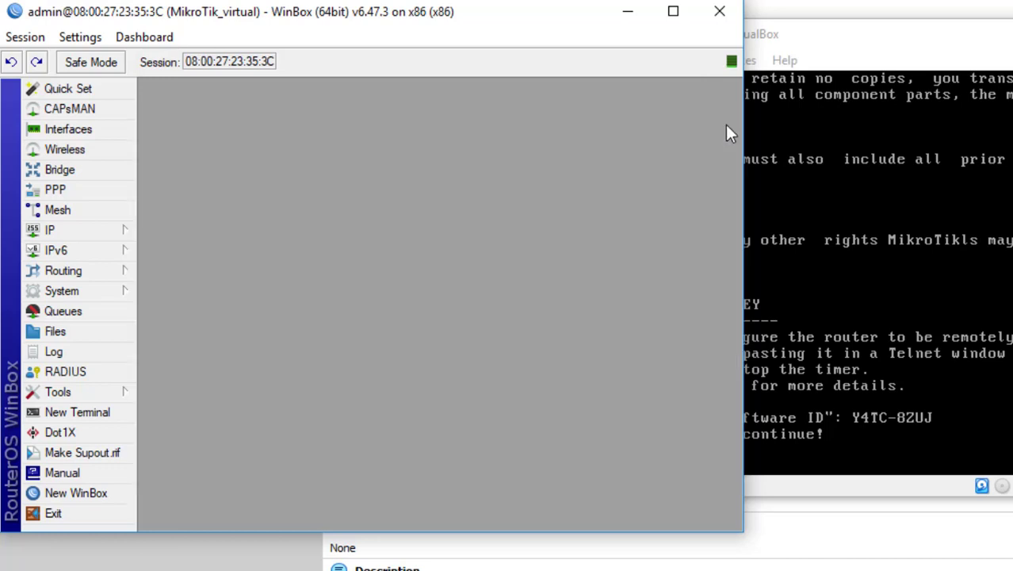
- Look through the wireless tables and the bridge list and close both
{"action": "left_click", "coordinate": [101, 159]}
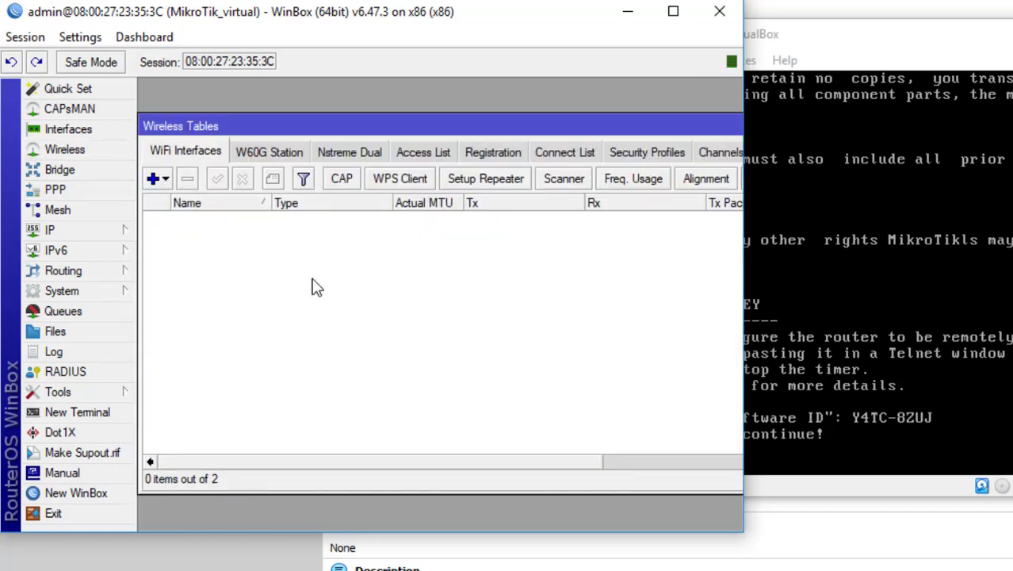
{"action": "left_click", "coordinate": [111, 173]}
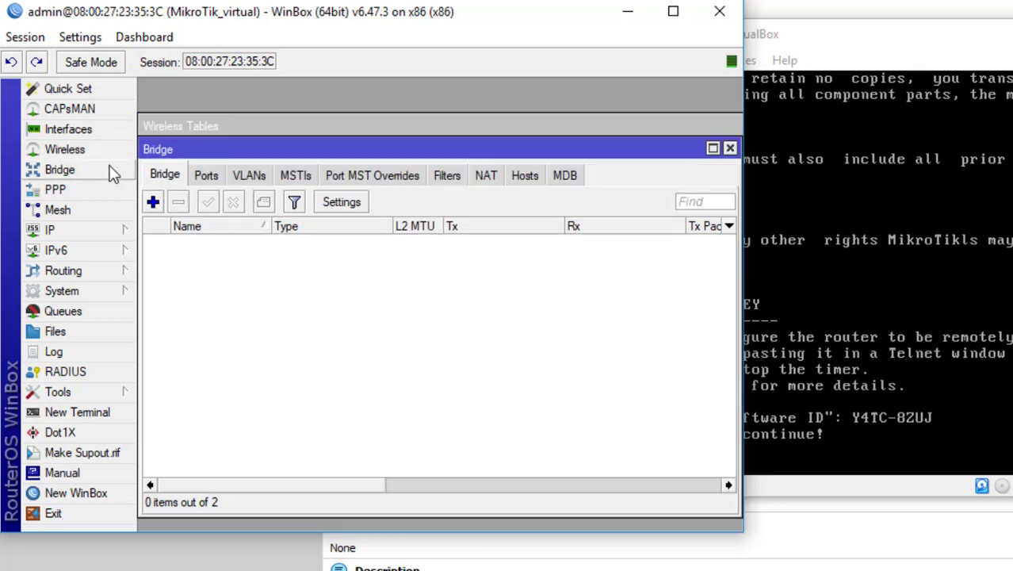
{"action": "left_click", "coordinate": [729, 149]}
{"action": "left_click_drag", "start_coordinate": [723, 127], "coordinate": [386, 169]}
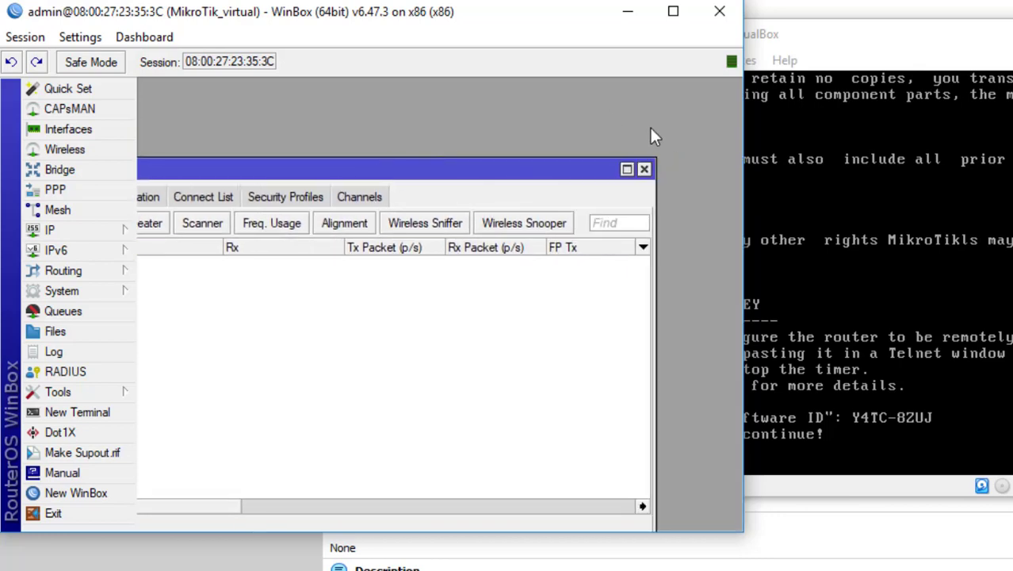
{"action": "left_click", "coordinate": [644, 169]}
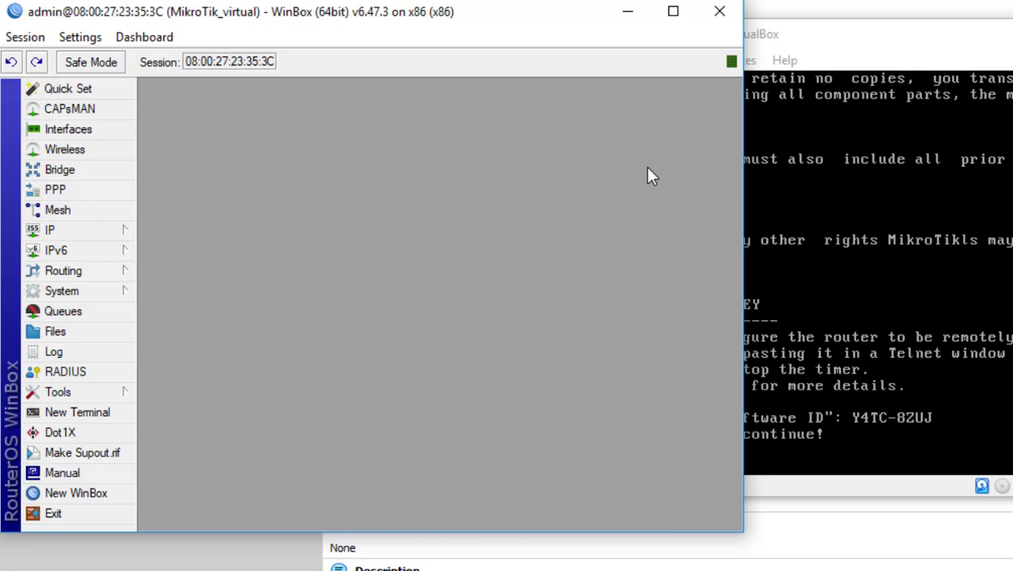
- Reset the router's entire configuration with no reset options enabled and confirm the reboot
{"action": "left_click", "coordinate": [122, 230]}
{"action": "left_click", "coordinate": [115, 270]}
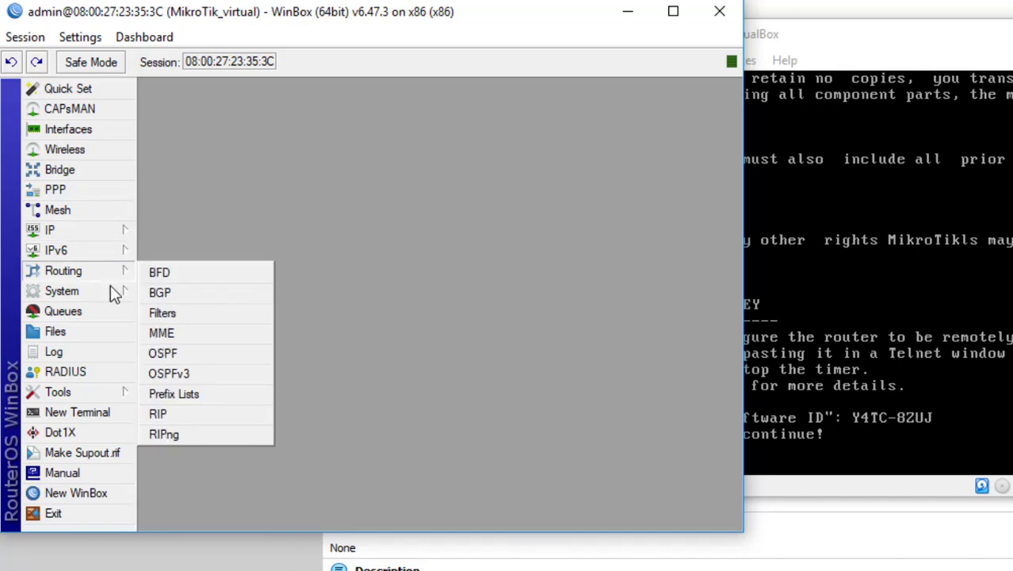
{"action": "left_click", "coordinate": [110, 290]}
{"action": "left_click", "coordinate": [176, 489]}
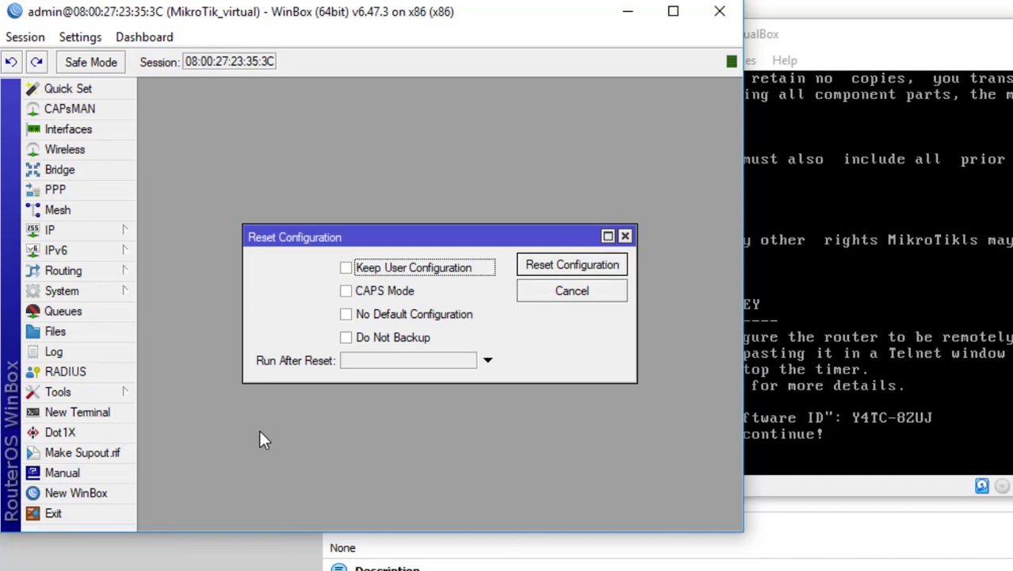
{"action": "left_click", "coordinate": [603, 264]}
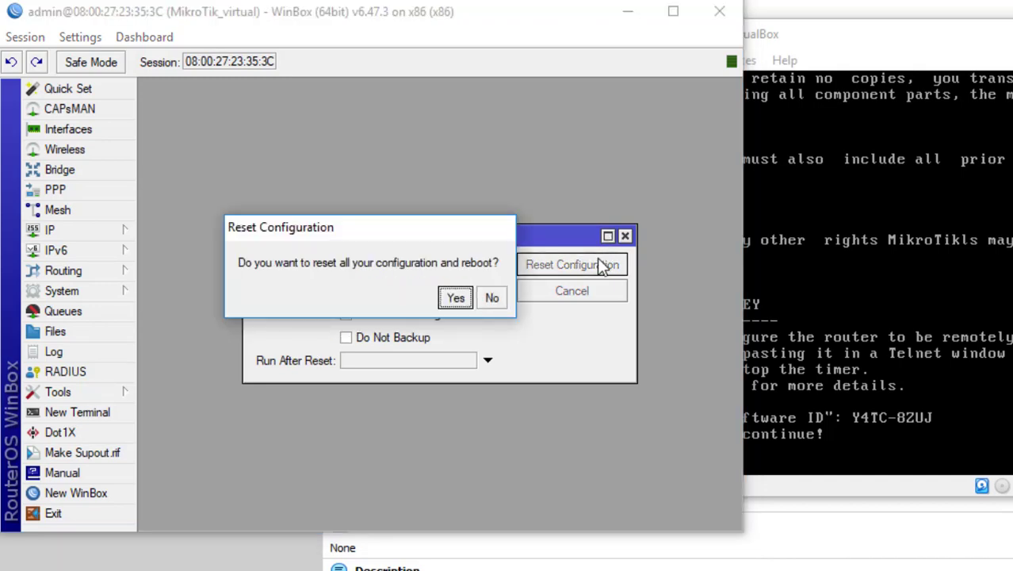
{"action": "left_click", "coordinate": [460, 298]}
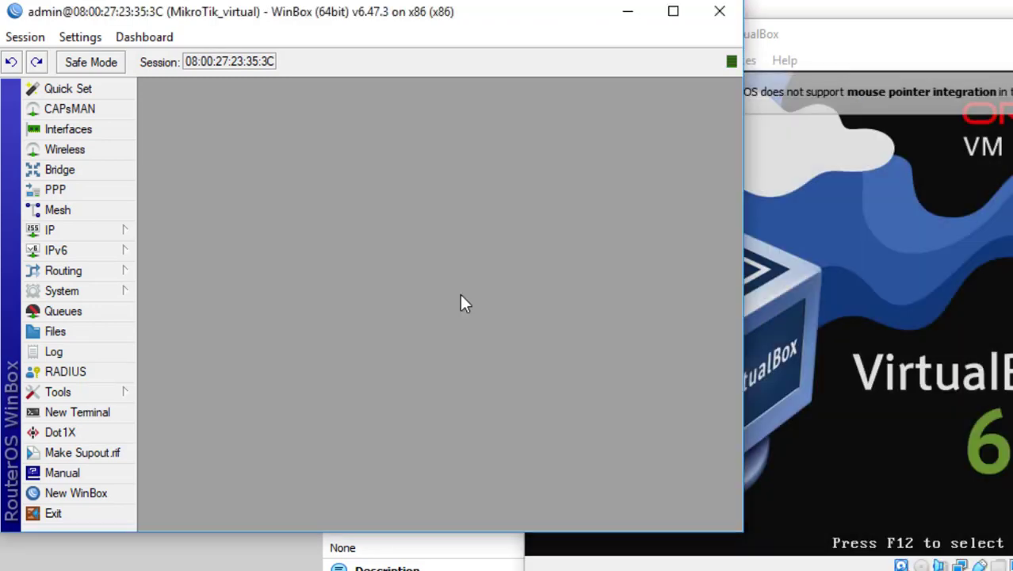
- Exit the router session, check the rebooting virtual machine and refresh the WinBox neighbors list
{"action": "left_click", "coordinate": [94, 511]}
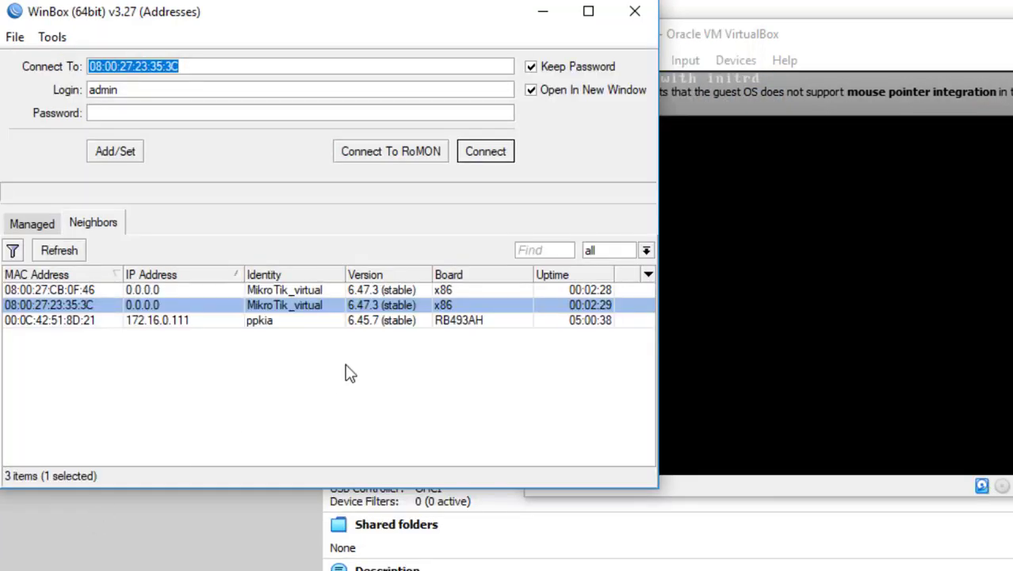
{"action": "left_click", "coordinate": [855, 27]}
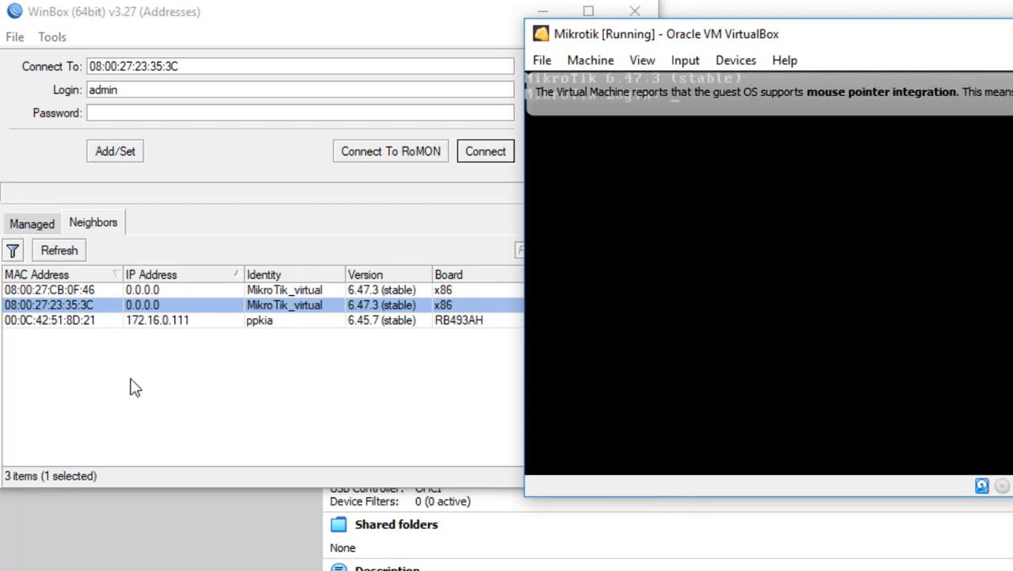
{"action": "left_click", "coordinate": [67, 251]}
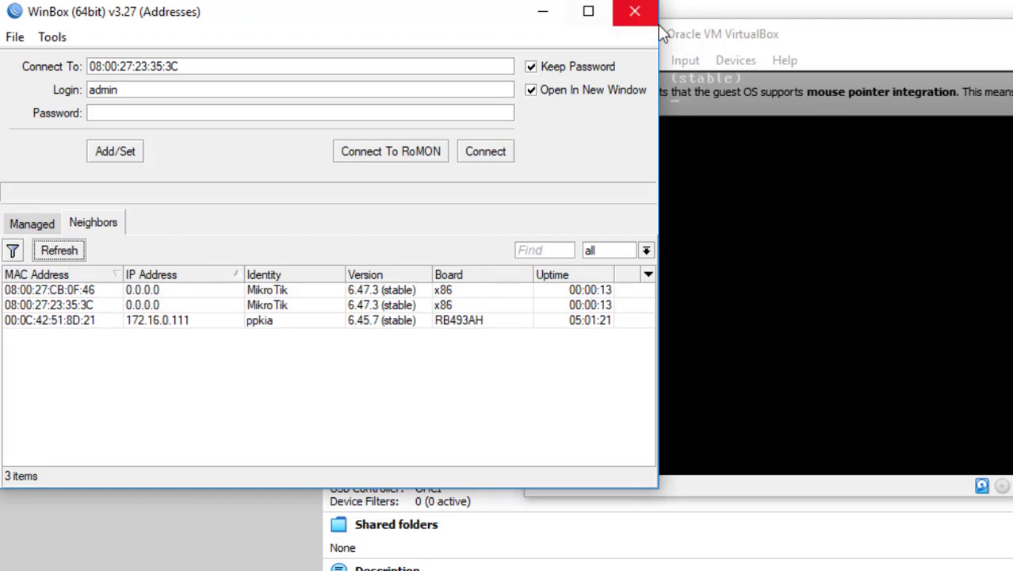
- Check the virtual machine's console and connect to the rebooted MikroTik neighbor with MAC address 08:00:27:CB:0F:46
{"action": "left_click", "coordinate": [679, 31]}
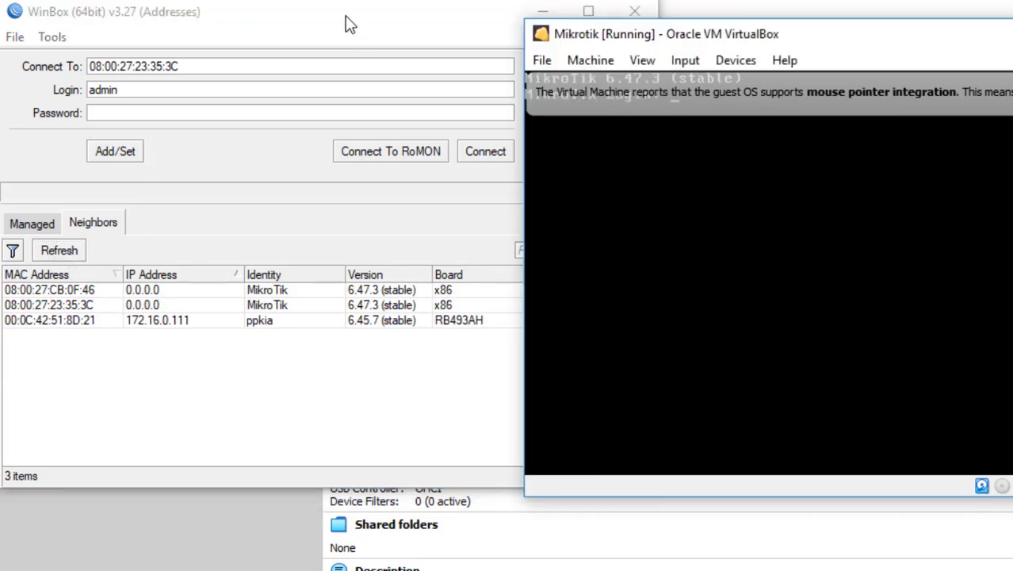
{"action": "left_click", "coordinate": [59, 289]}
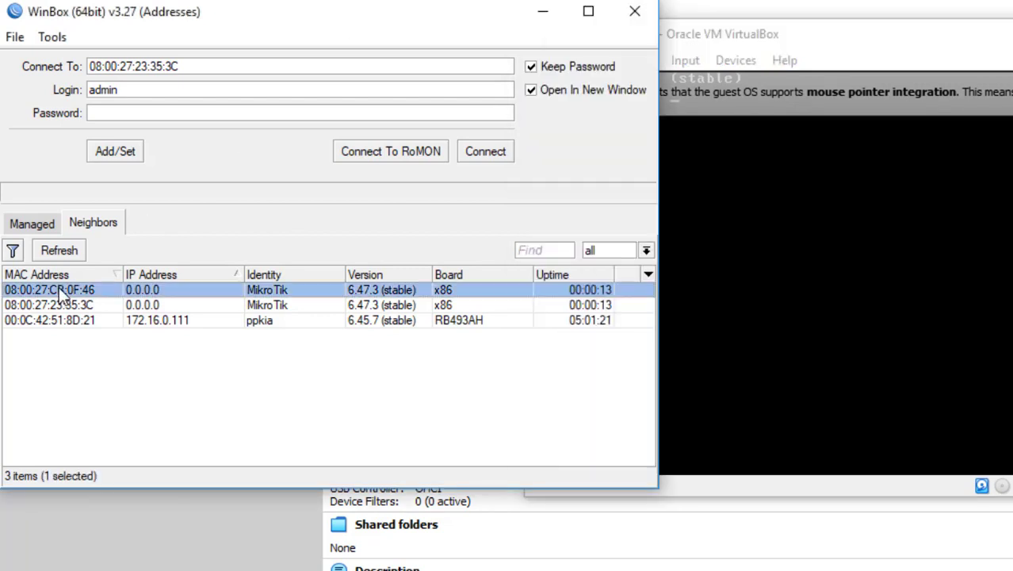
{"action": "left_click", "coordinate": [482, 154]}
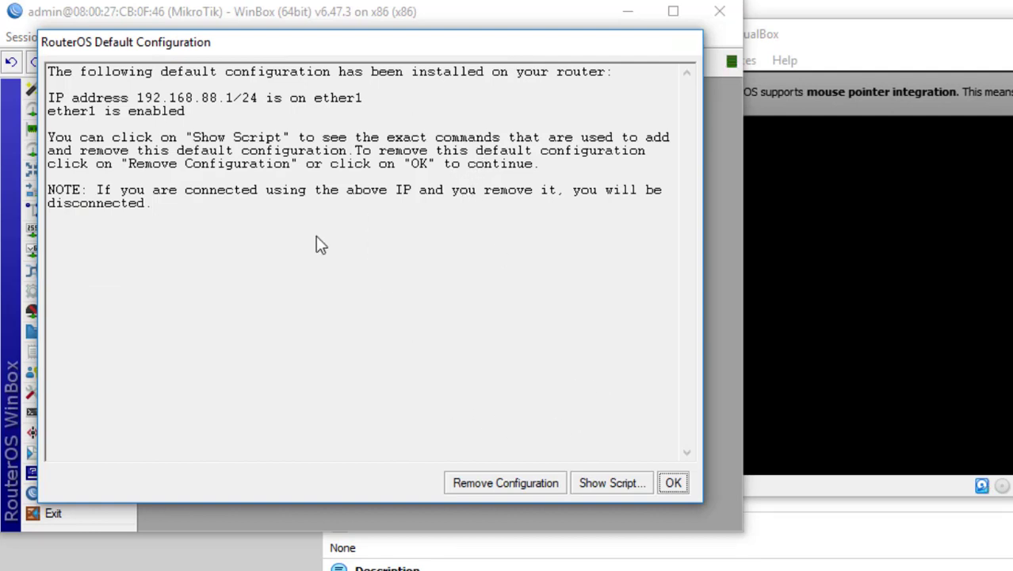
- Accept the RouterOS default configuration, move the session window aside and exit the router session
{"action": "left_click_drag", "start_coordinate": [251, 47], "coordinate": [323, 54]}
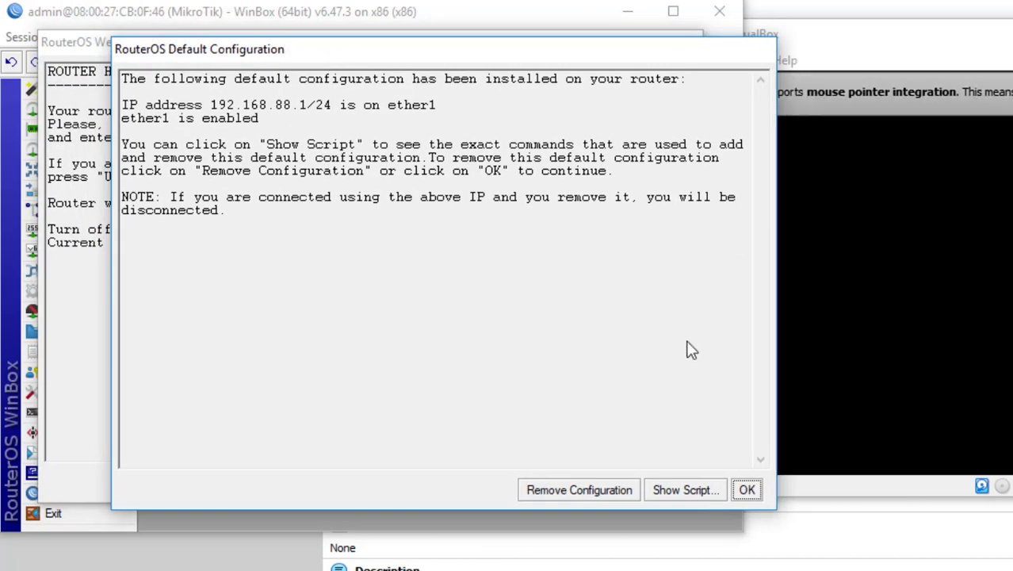
{"action": "left_click", "coordinate": [746, 490]}
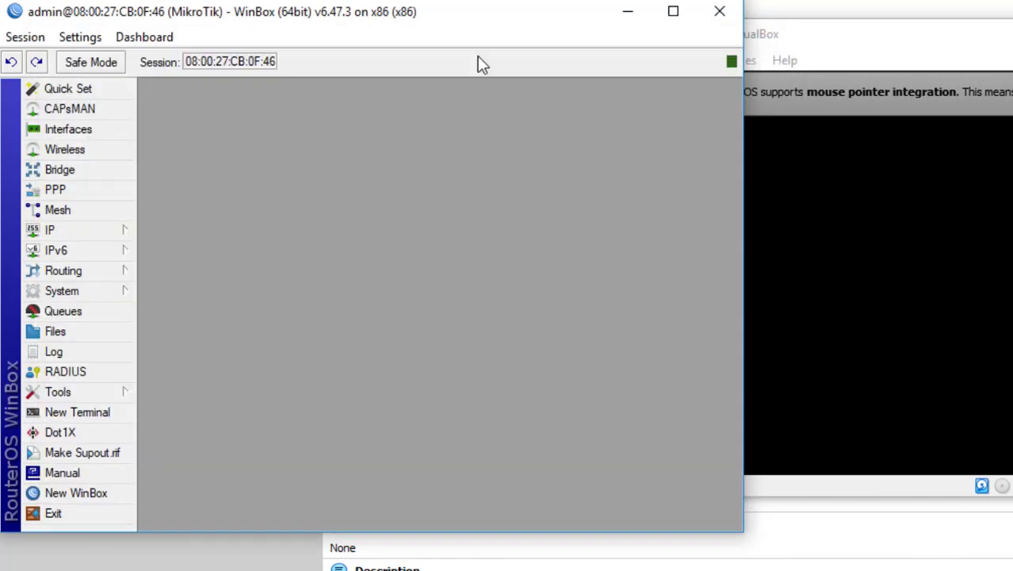
{"action": "left_click_drag", "start_coordinate": [470, 23], "coordinate": [623, 33]}
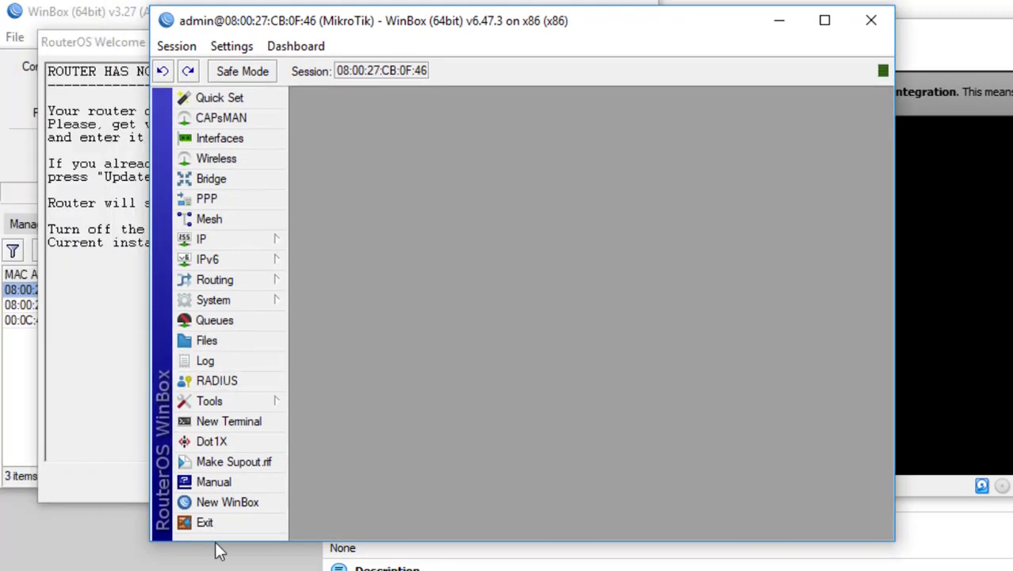
{"action": "left_click", "coordinate": [224, 533]}
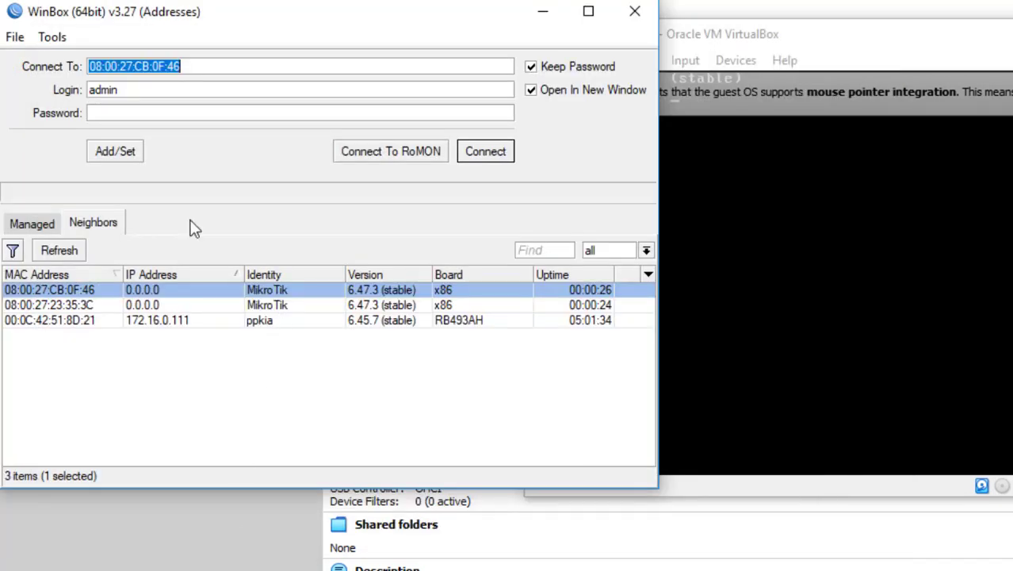